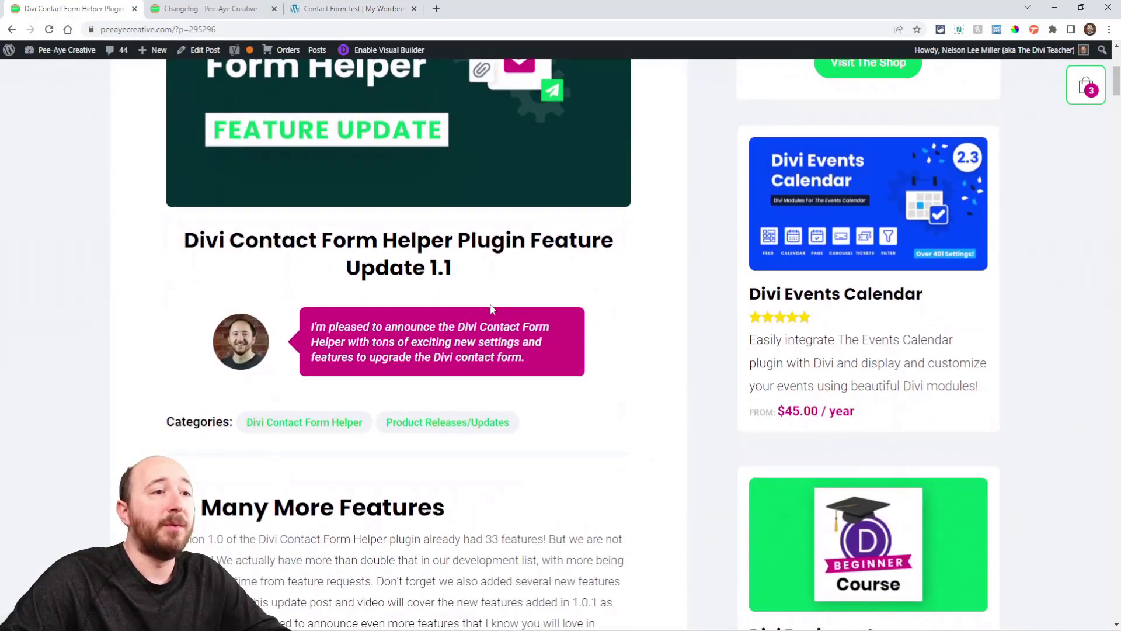
scroll(490, 308, down, 2)
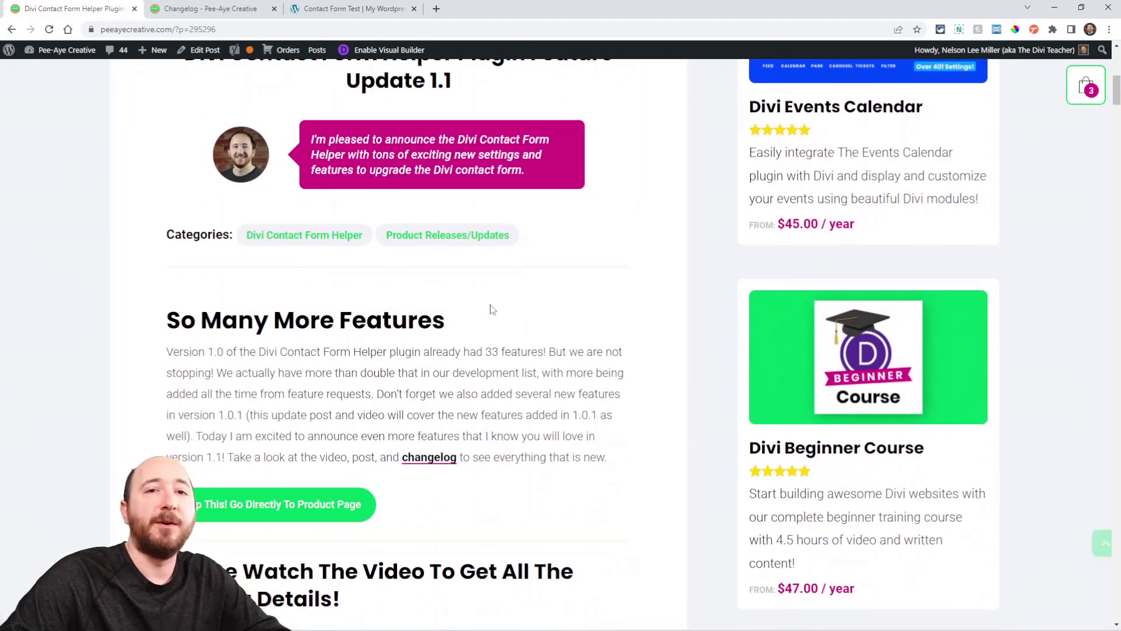
scroll(491, 308, down, 2)
scroll(490, 308, down, 2)
scroll(491, 309, down, 1)
scroll(325, 151, down, 3)
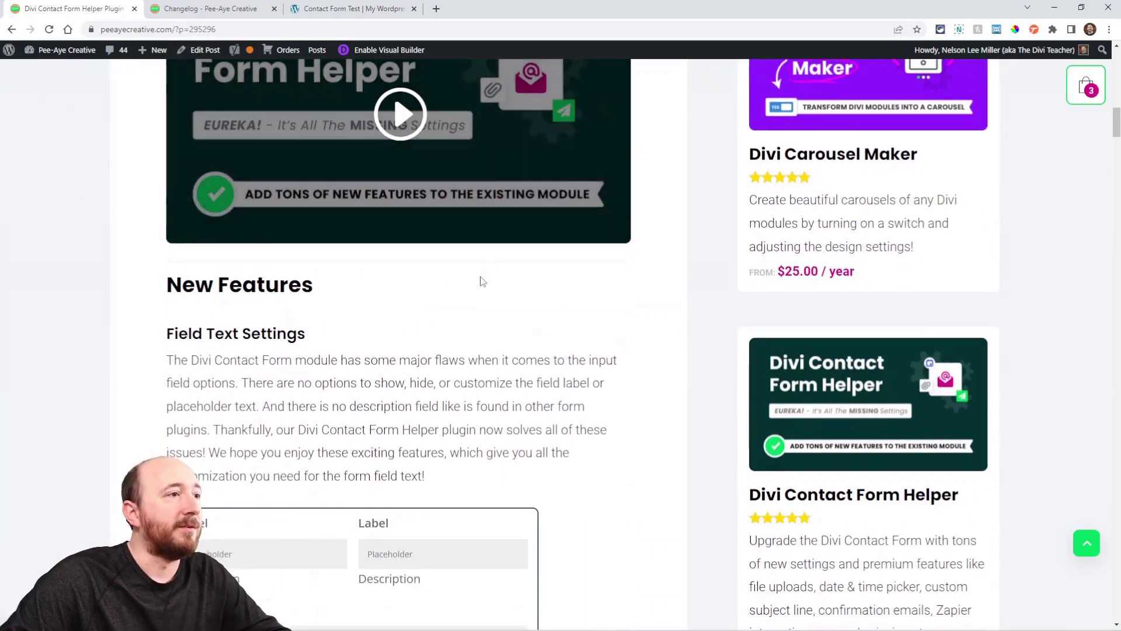
scroll(480, 281, down, 2)
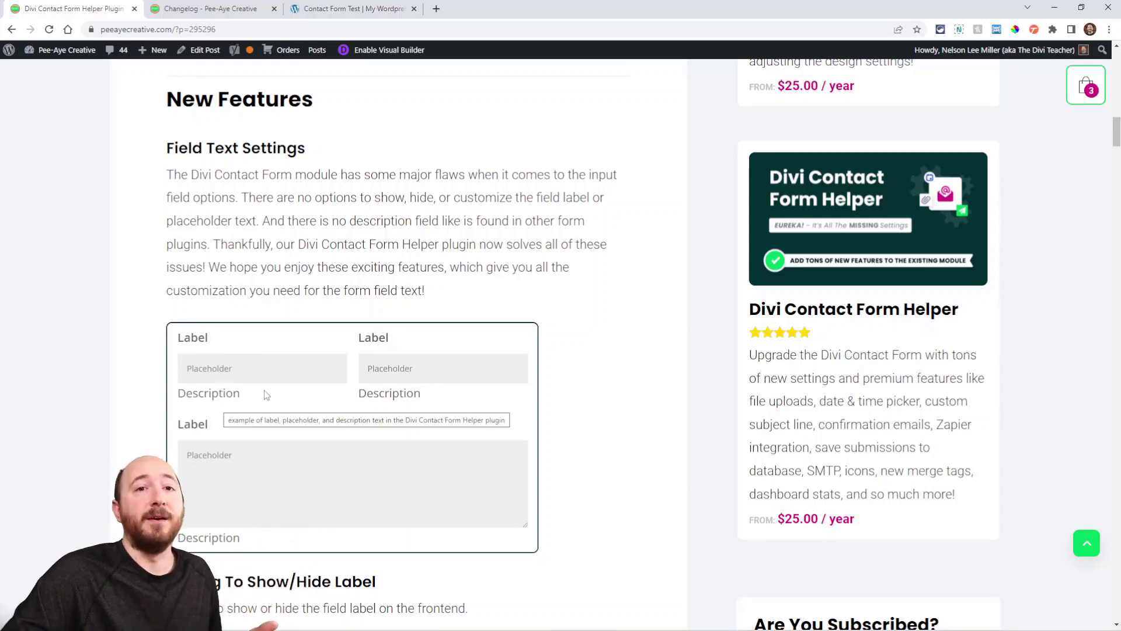
scroll(269, 393, down, 1)
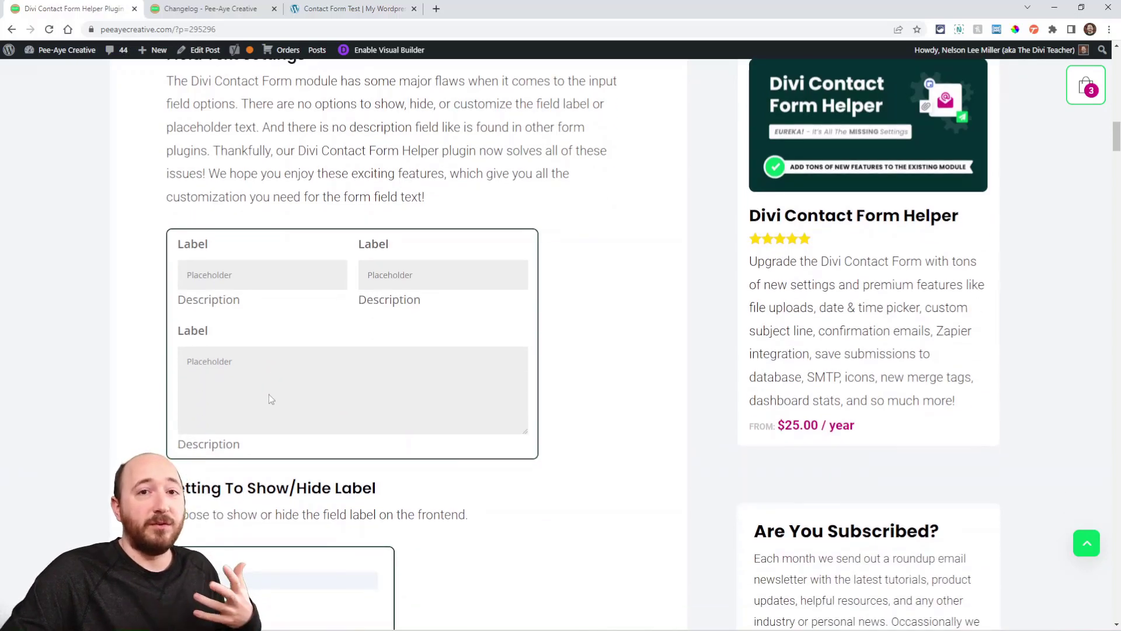
scroll(269, 394, down, 1)
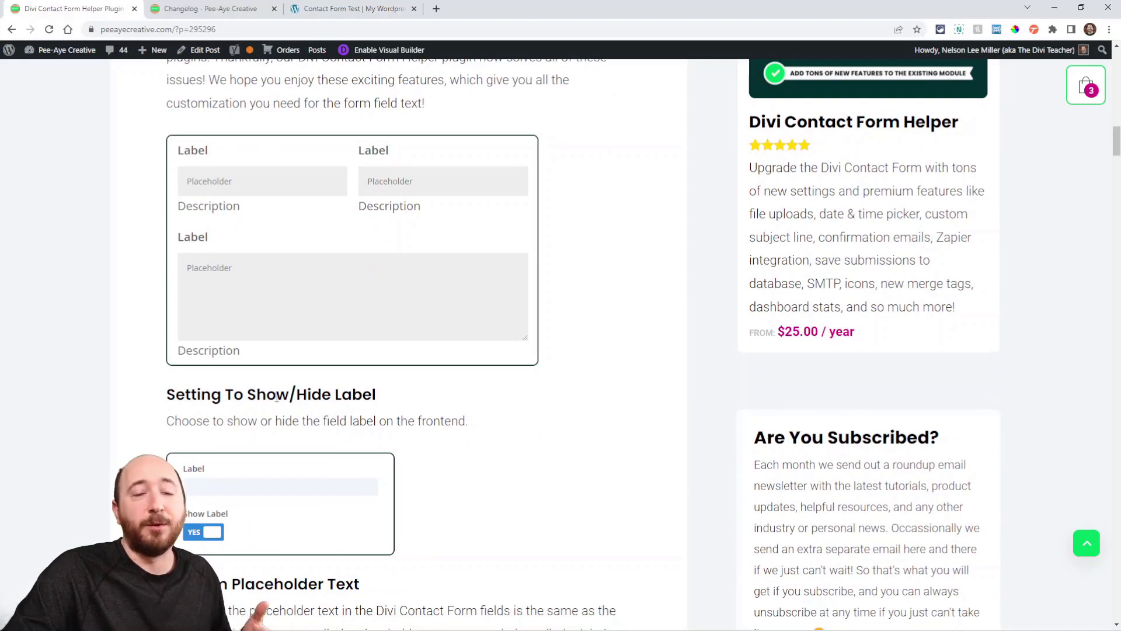
scroll(398, 348, down, 2)
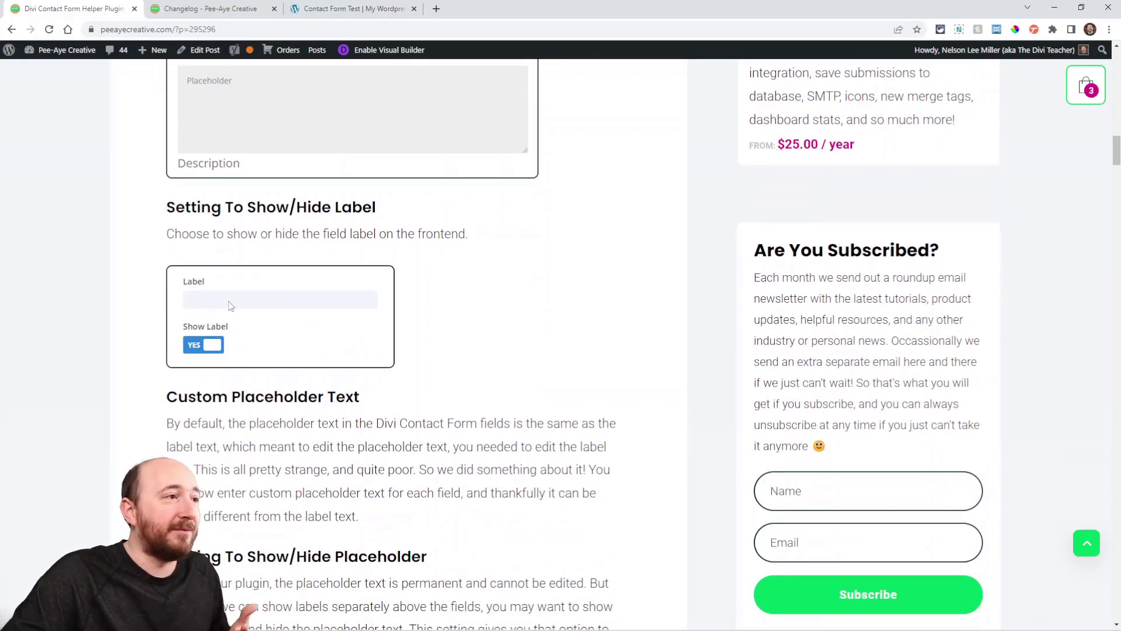
scroll(219, 350, up, 1)
scroll(215, 263, up, 2)
scroll(278, 524, up, 1)
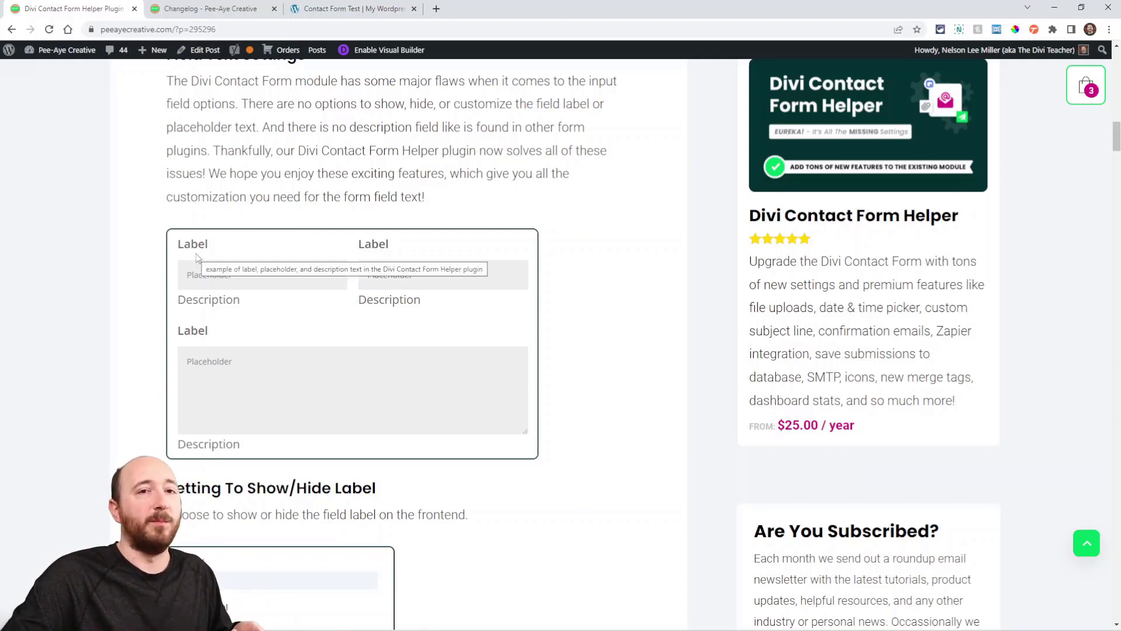
scroll(289, 379, down, 3)
scroll(289, 379, down, 5)
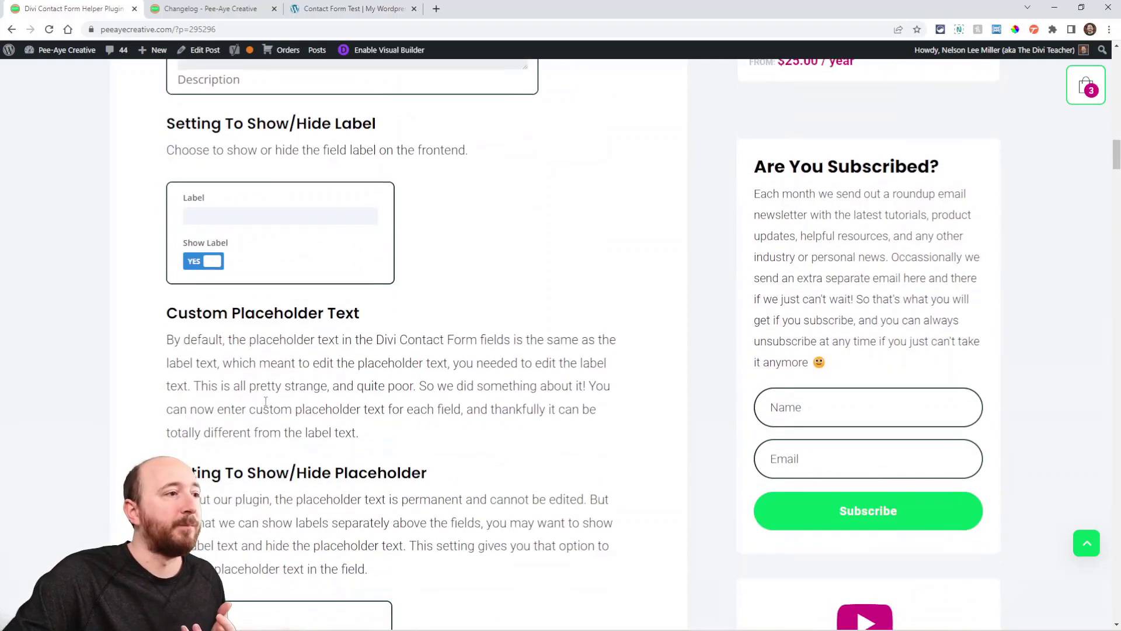
scroll(359, 254, up, 3)
scroll(313, 318, up, 4)
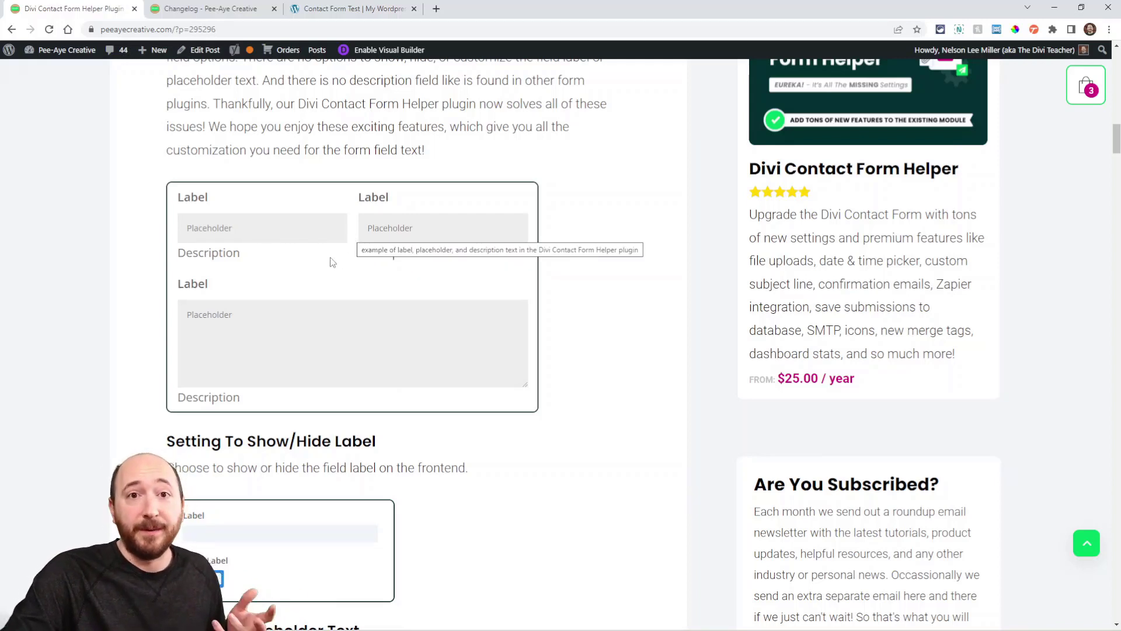
scroll(341, 369, down, 2)
scroll(389, 384, down, 1)
scroll(403, 356, down, 2)
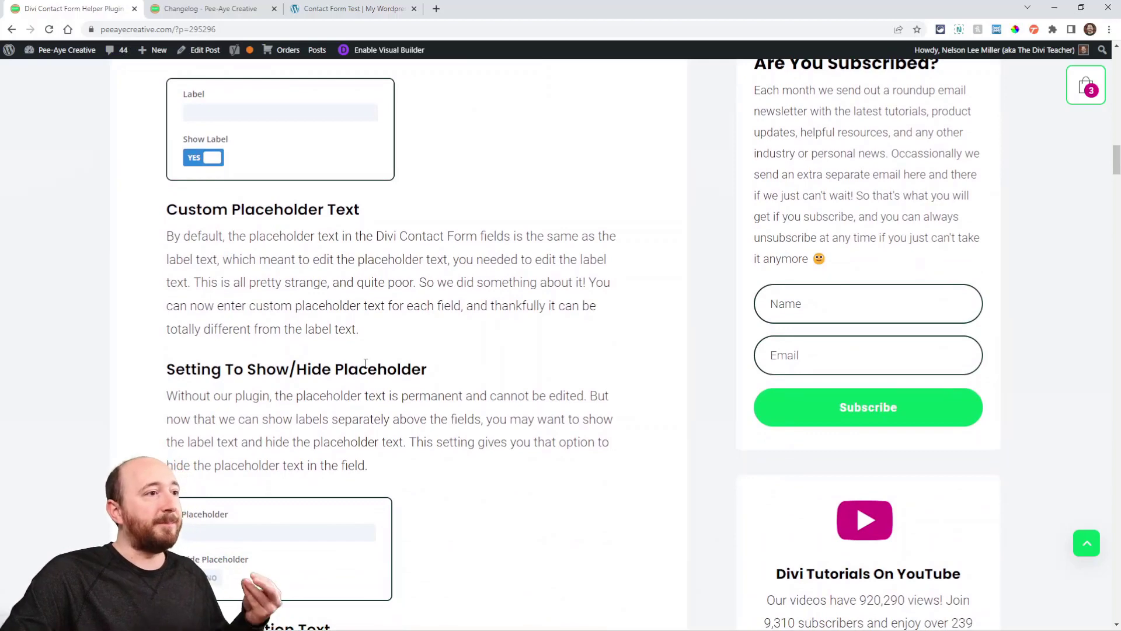
scroll(366, 363, down, 2)
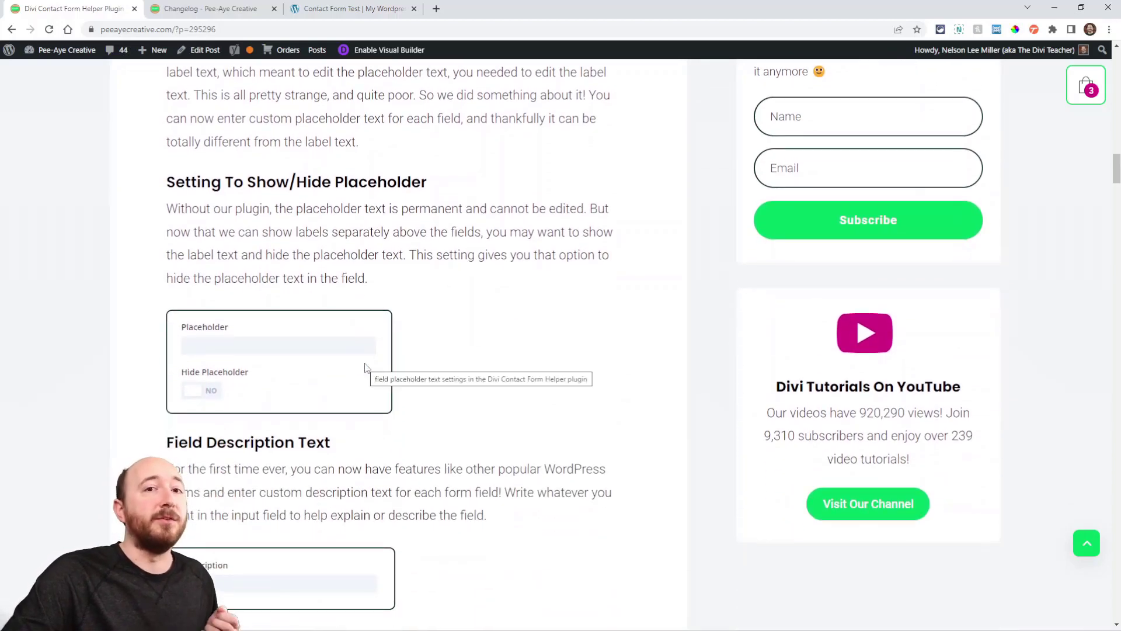
scroll(333, 337, down, 3)
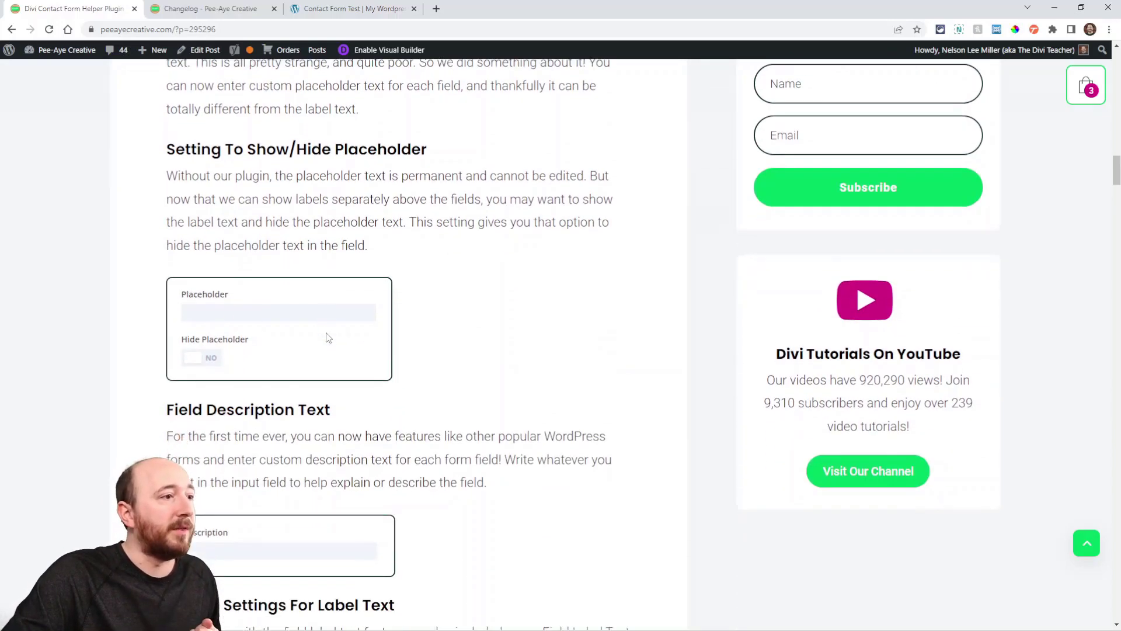
scroll(424, 350, down, 1)
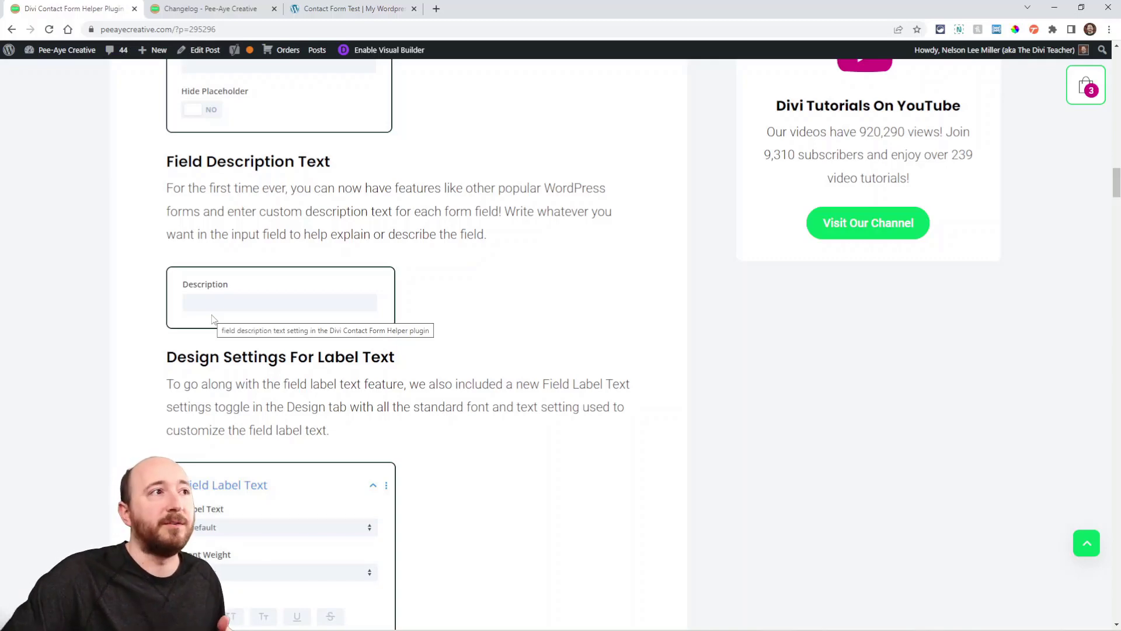
scroll(212, 318, up, 3)
scroll(263, 316, up, 2)
scroll(289, 342, up, 2)
scroll(234, 265, up, 2)
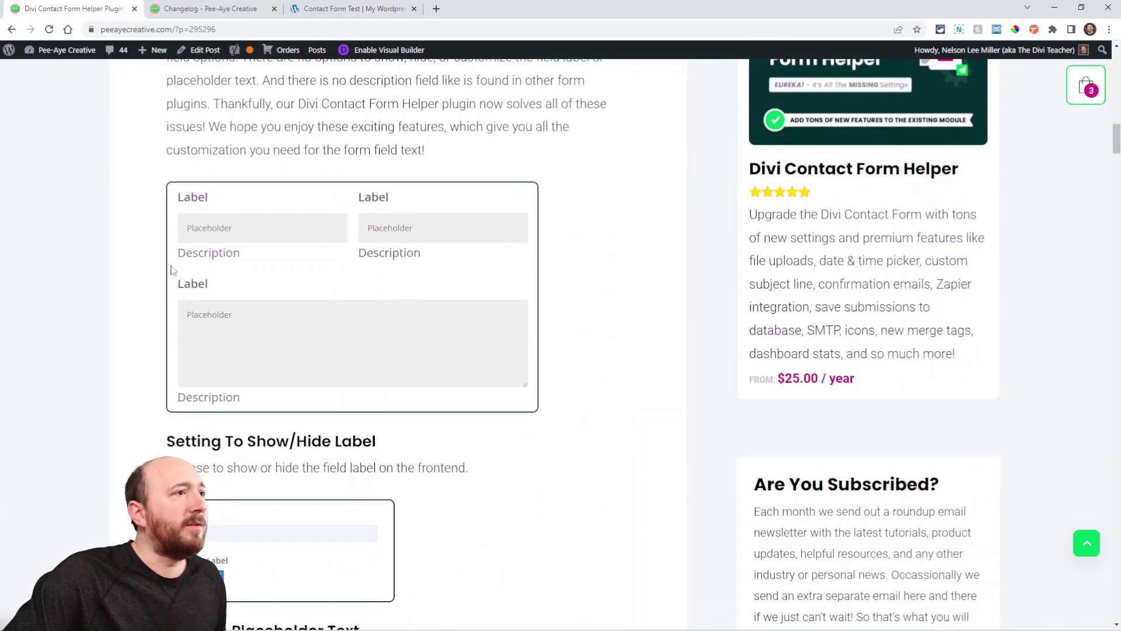
scroll(290, 341, down, 1)
scroll(301, 348, down, 2)
scroll(313, 358, down, 1)
scroll(324, 368, down, 1)
scroll(342, 390, down, 2)
scroll(348, 397, down, 1)
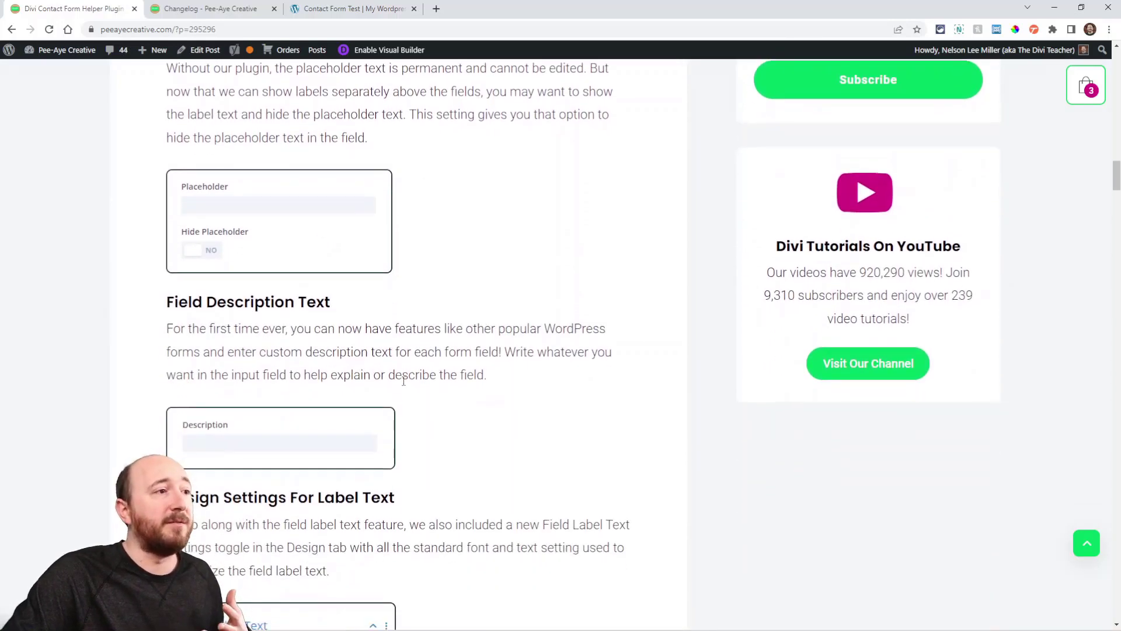
scroll(418, 400, down, 2)
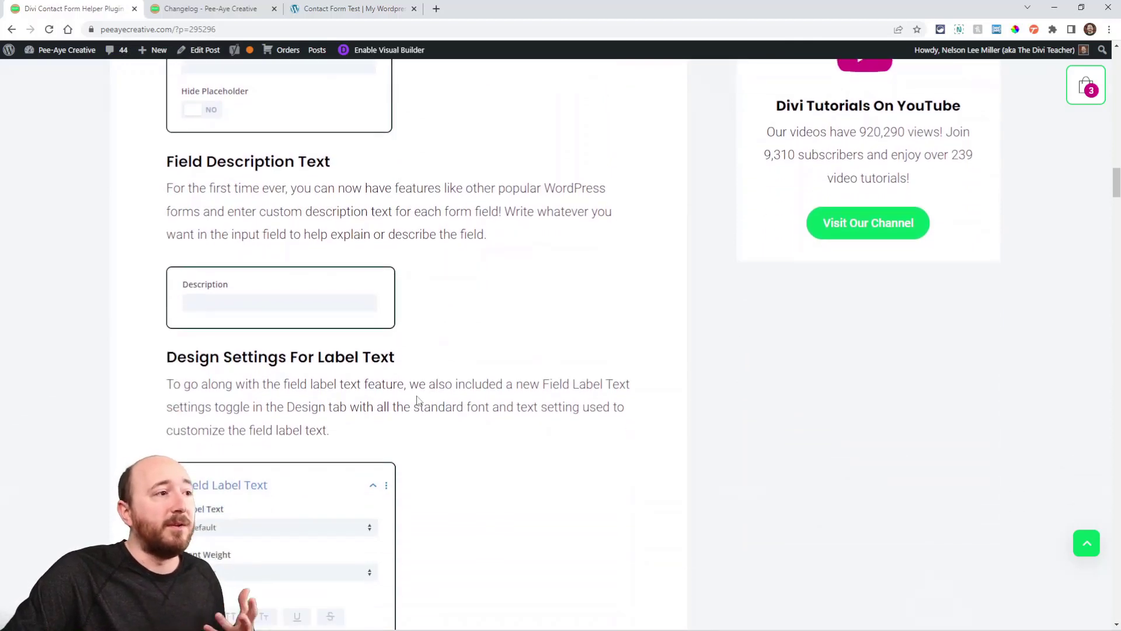
scroll(412, 385, up, 2)
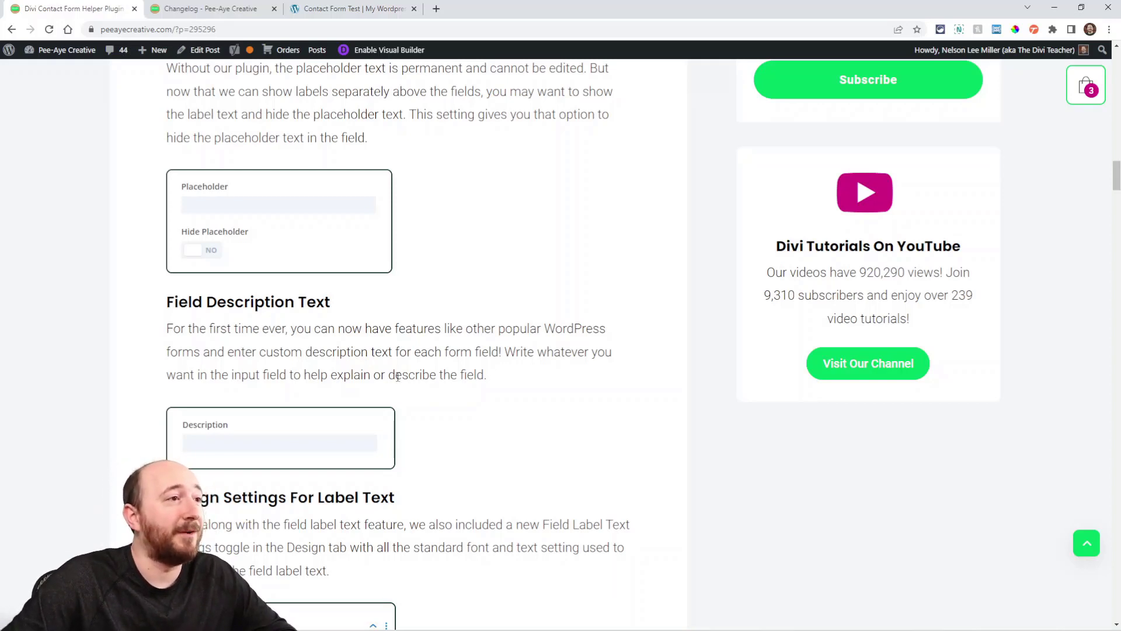
scroll(358, 351, down, 1)
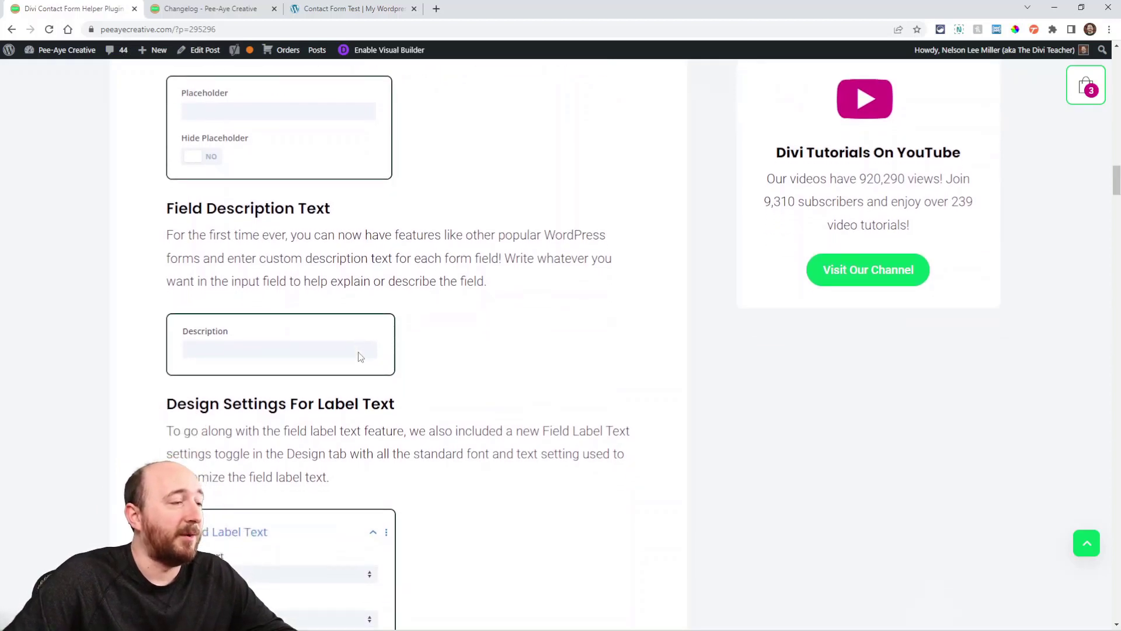
scroll(416, 389, down, 2)
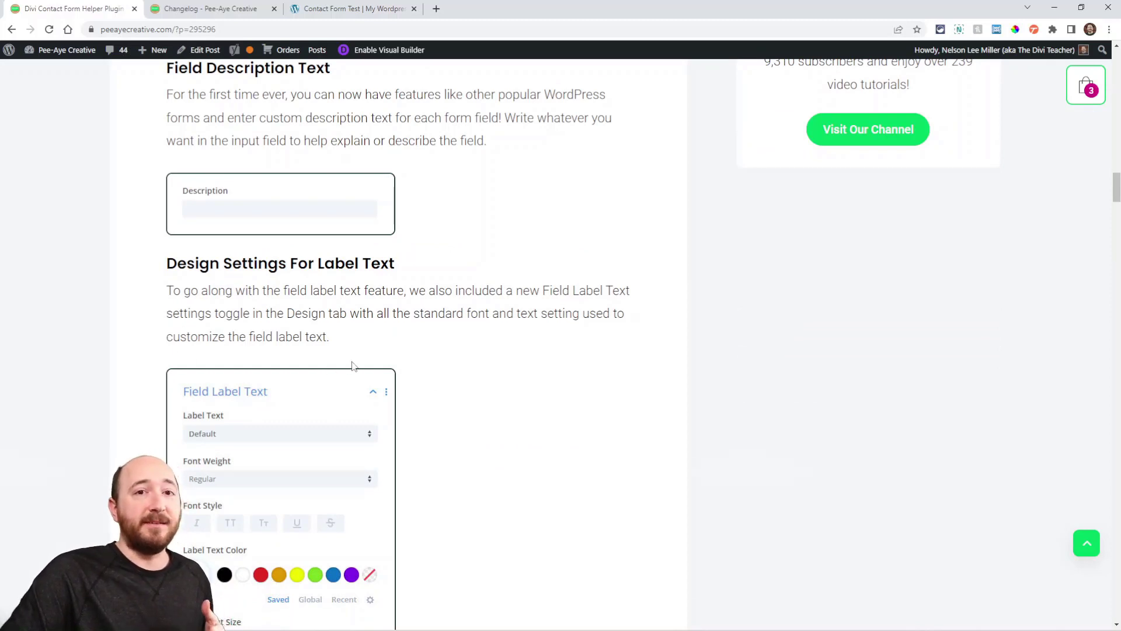
scroll(353, 366, down, 1)
scroll(294, 370, down, 2)
scroll(246, 220, down, 1)
scroll(278, 290, down, 1)
scroll(259, 297, down, 1)
scroll(258, 303, down, 1)
scroll(258, 315, down, 2)
scroll(258, 321, down, 2)
scroll(258, 321, down, 1)
scroll(263, 325, down, 1)
scroll(359, 332, down, 1)
scroll(347, 299, down, 2)
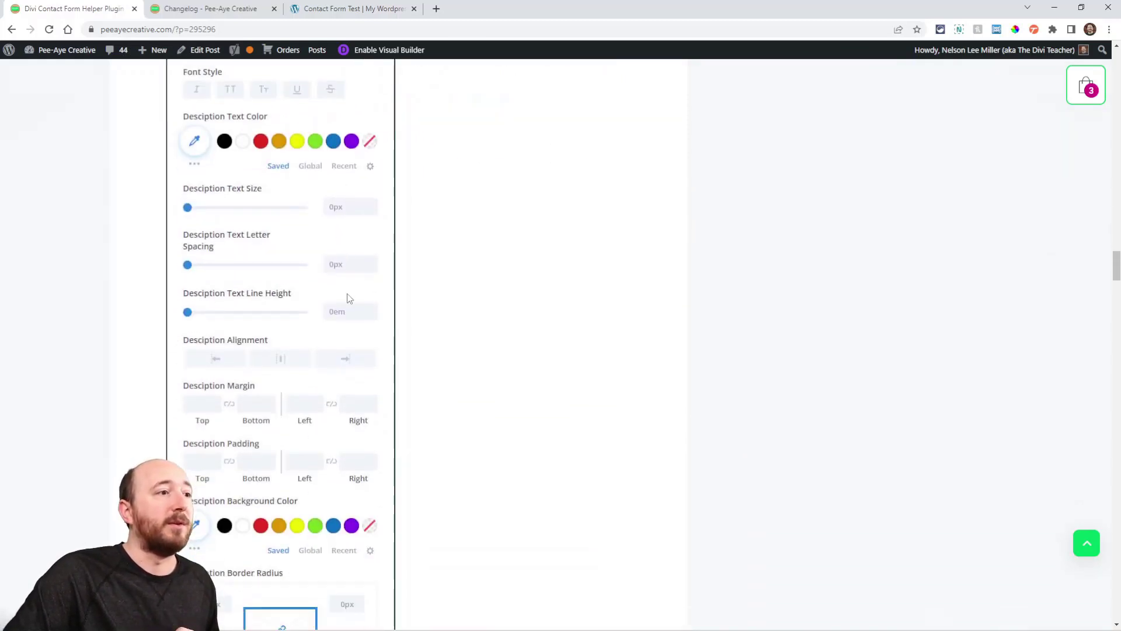
scroll(332, 270, up, 3)
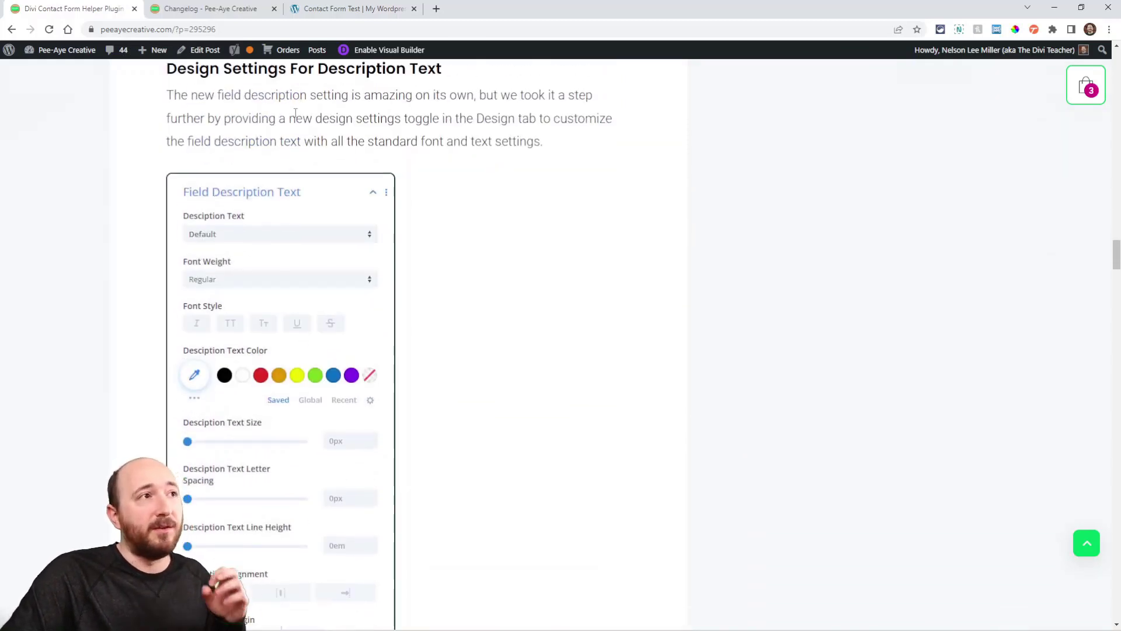
Step: On the test page's contact form, toggle hiding the Name field's placeholder text
click(337, 10)
scroll(526, 377, up, 1)
scroll(534, 369, down, 2)
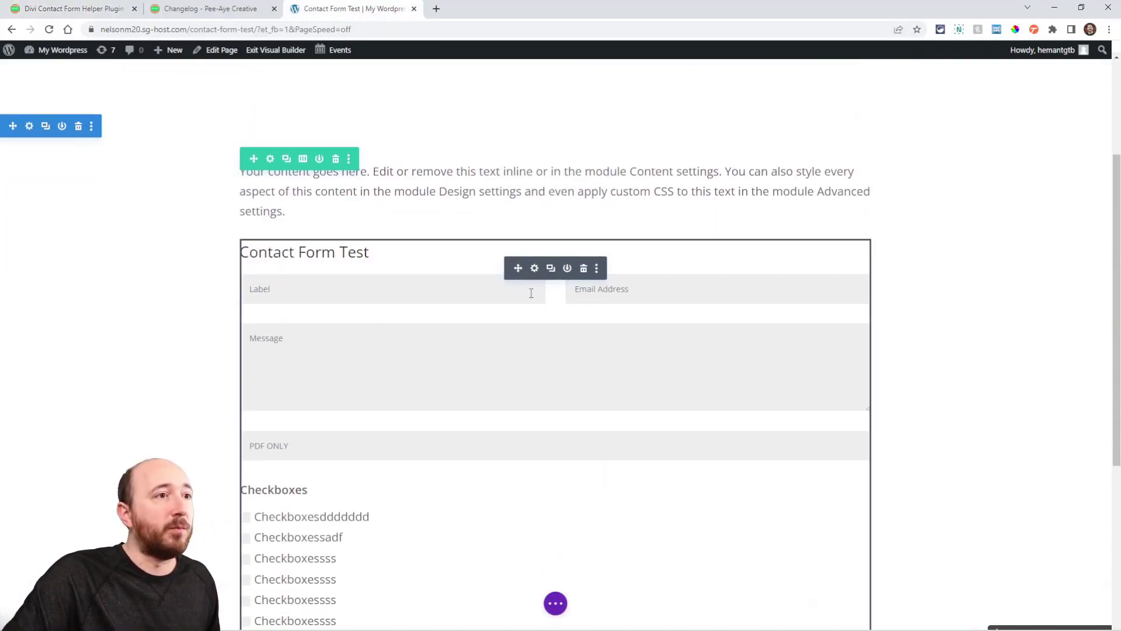
click(534, 269)
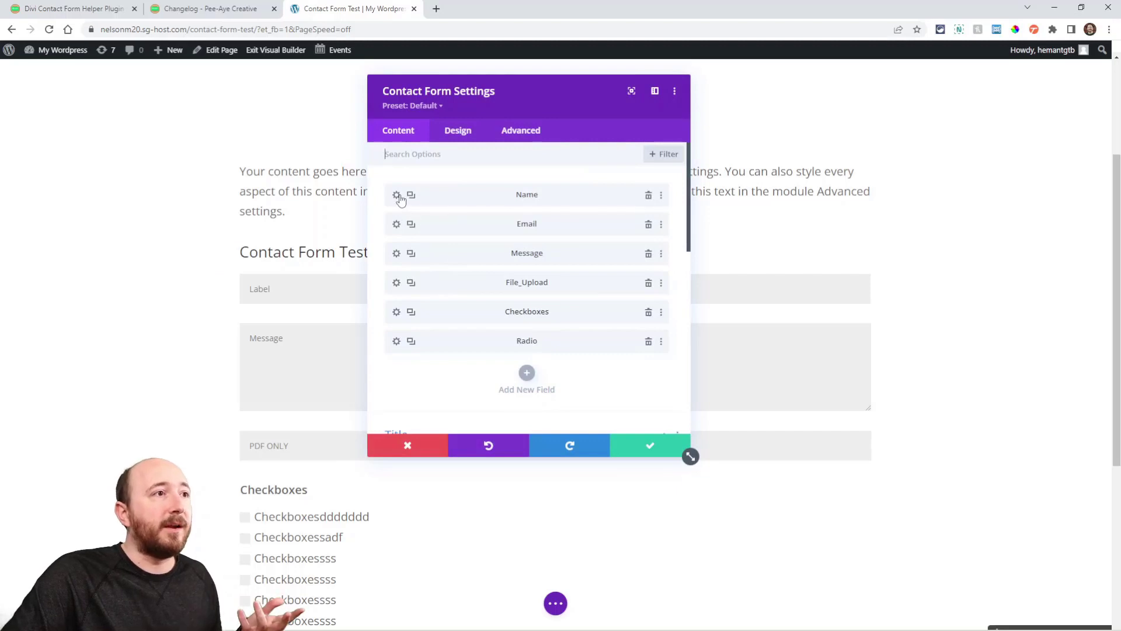
click(397, 196)
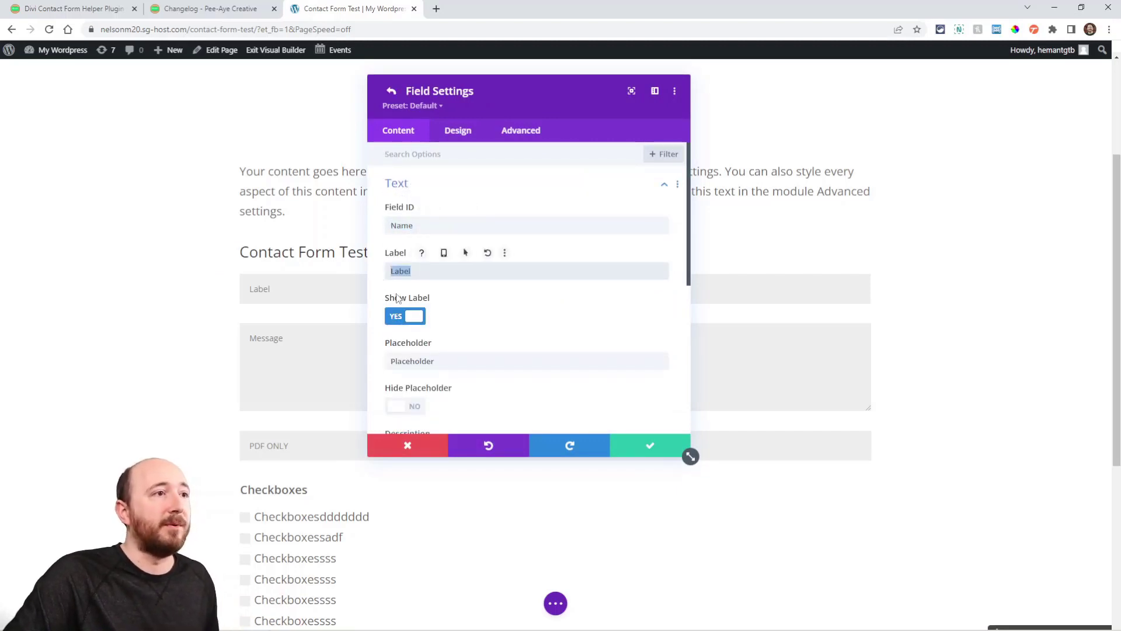
scroll(488, 333, down, 2)
scroll(455, 262, down, 1)
drag(455, 244, 376, 249)
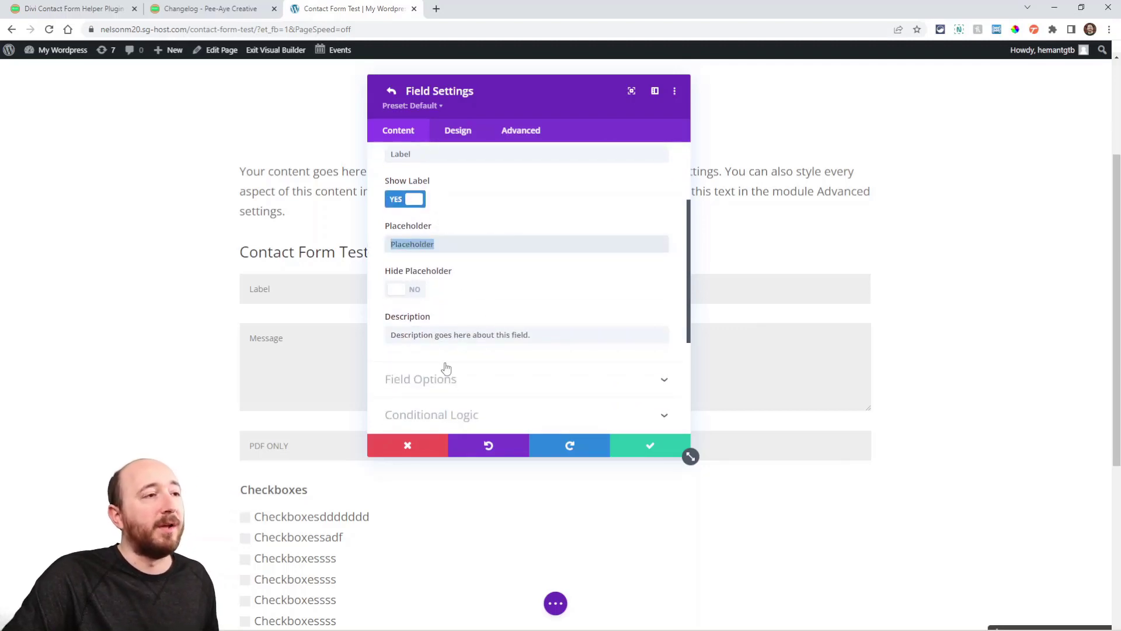
click(410, 299)
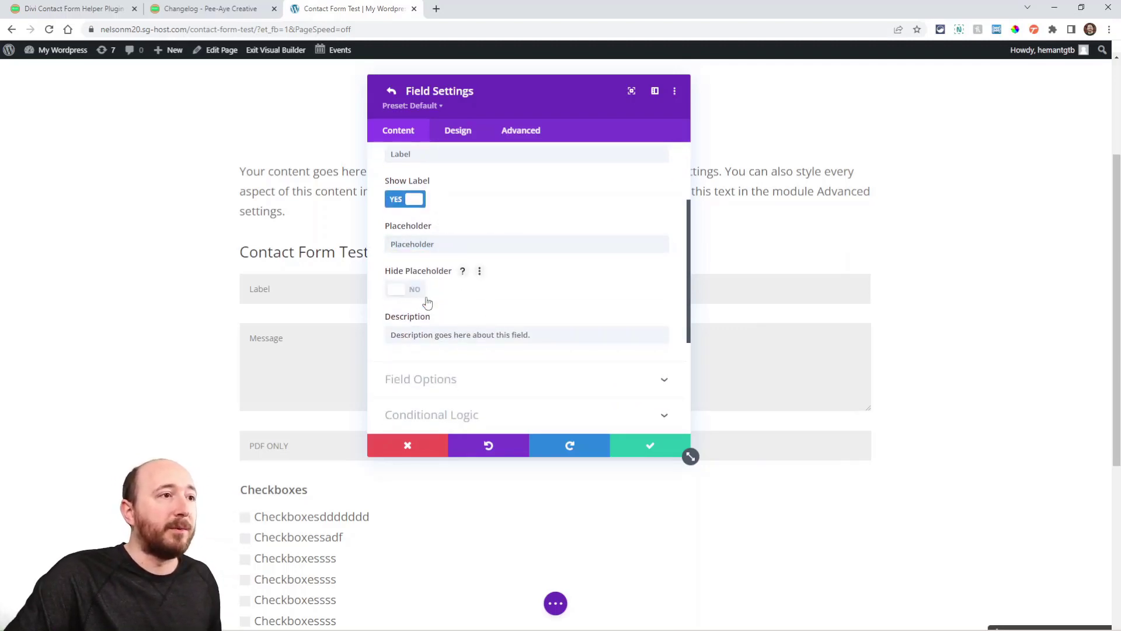
scroll(462, 363, up, 3)
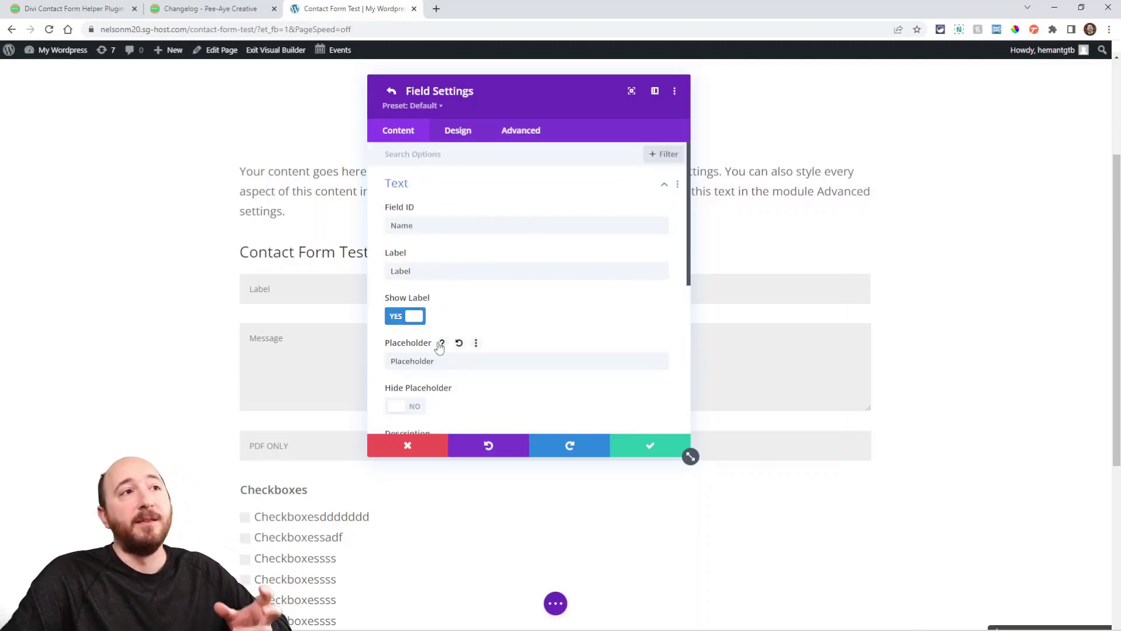
mouse_move(408, 226)
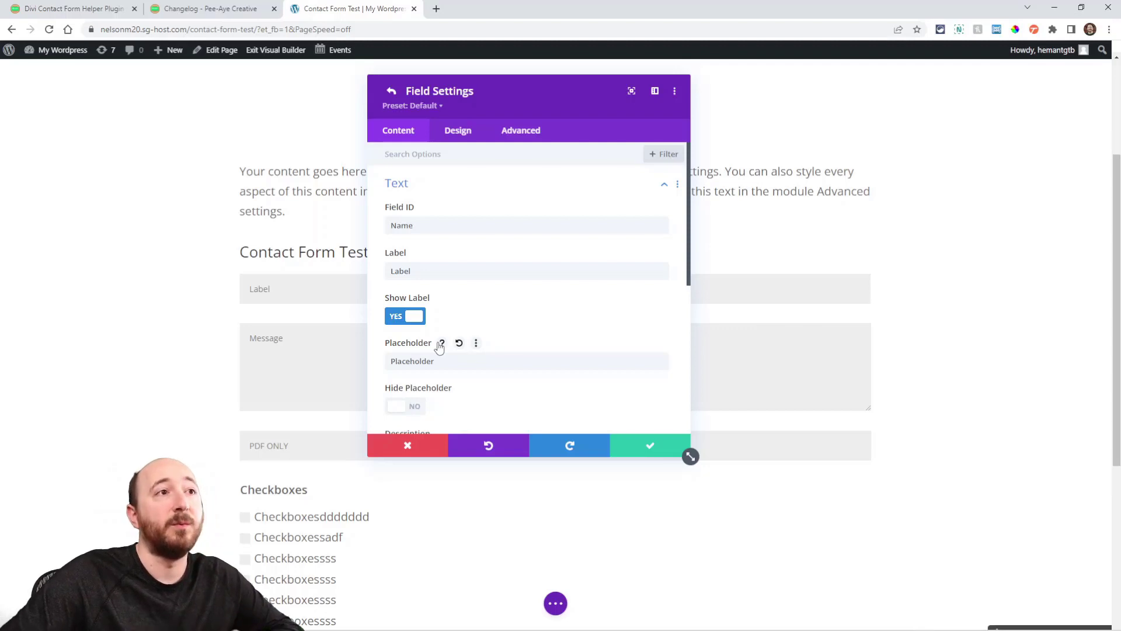
click(390, 93)
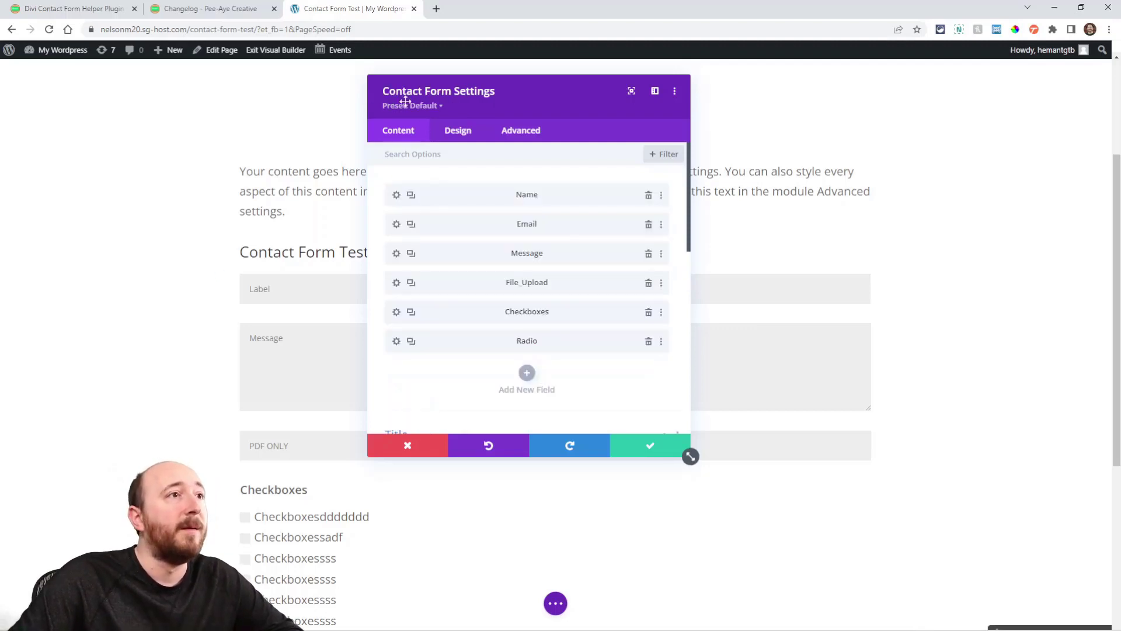
Step: In the Design tab, check Field Label Text, then expand Field Description Text options
click(458, 134)
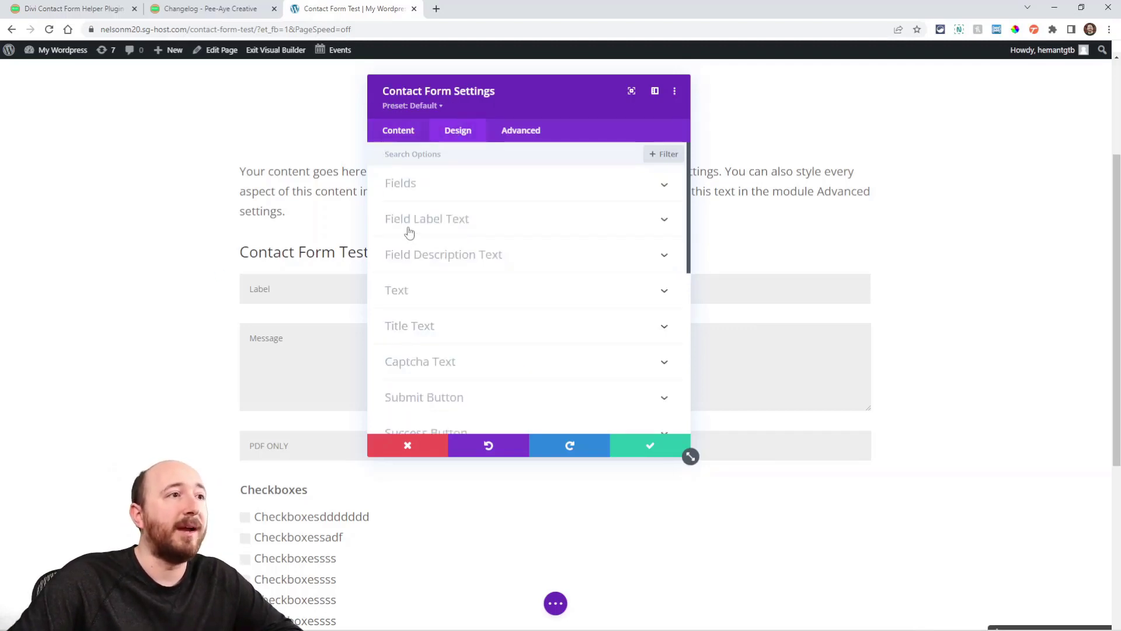
click(404, 230)
scroll(478, 278, down, 3)
scroll(488, 308, down, 3)
scroll(488, 311, up, 2)
scroll(487, 311, up, 5)
scroll(451, 283, up, 1)
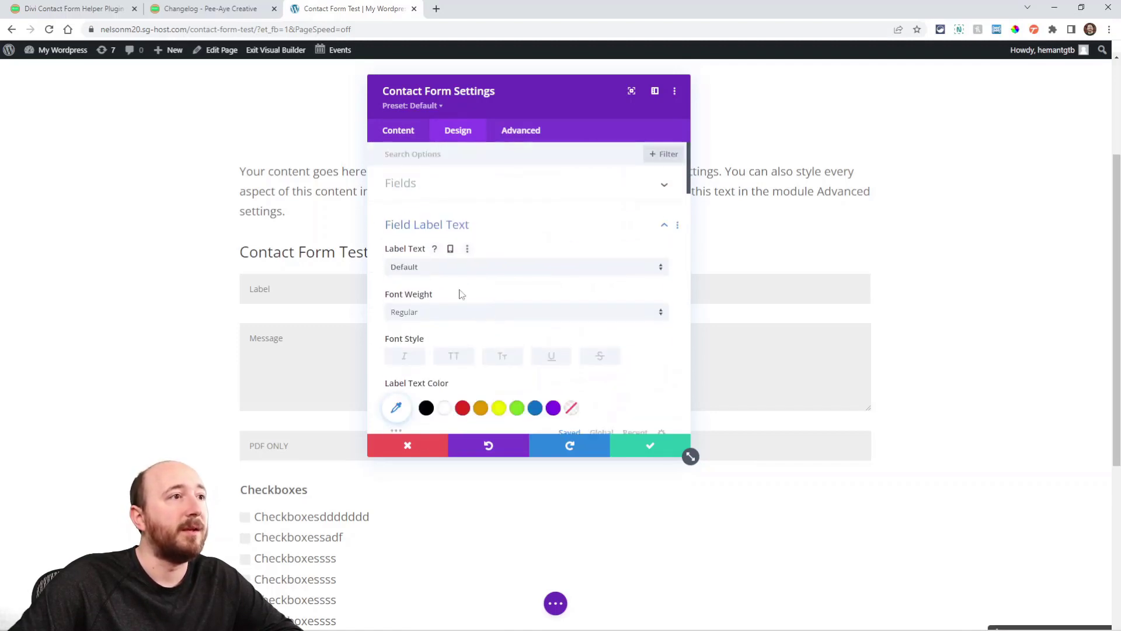
click(435, 228)
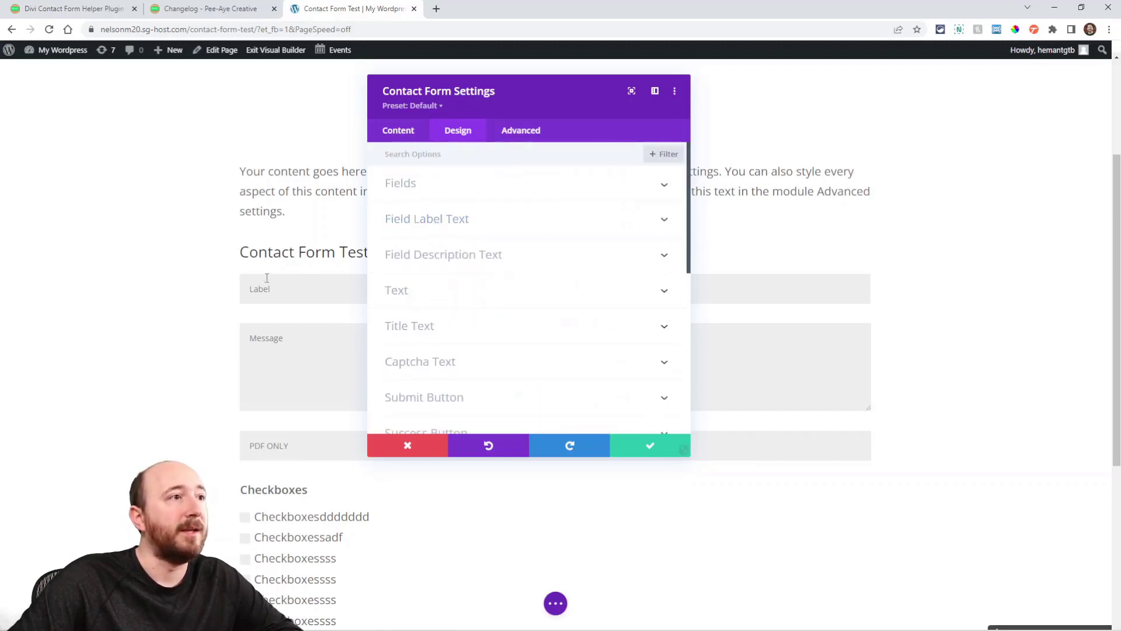
click(422, 260)
scroll(457, 321, down, 5)
scroll(485, 333, down, 5)
scroll(488, 340, up, 4)
scroll(487, 340, up, 4)
Step: Read the article's Admin CC and BCC section, then open the form's Content settings
click(123, 10)
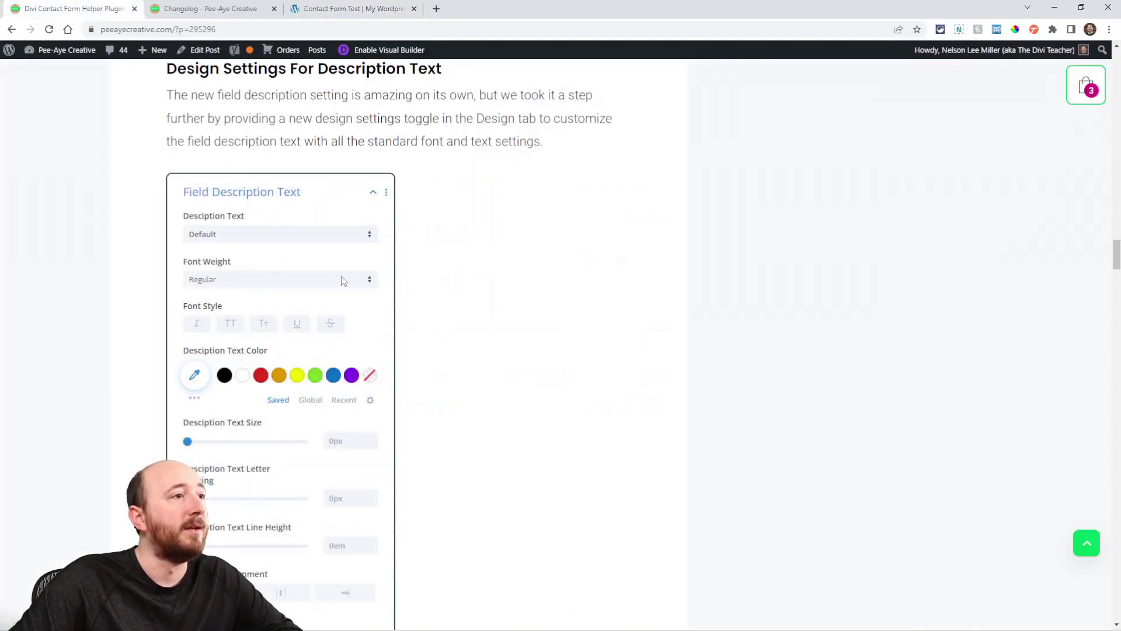
scroll(351, 294, down, 5)
scroll(348, 300, down, 6)
scroll(344, 310, up, 1)
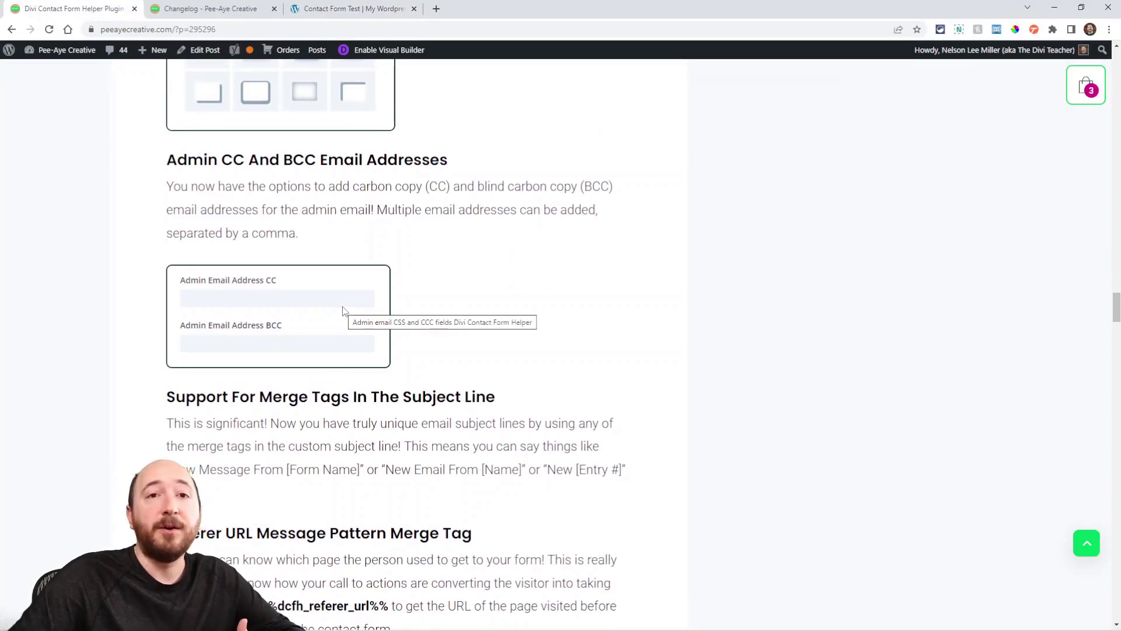
click(331, 9)
click(438, 264)
scroll(458, 334, down, 1)
scroll(458, 335, down, 2)
scroll(445, 325, down, 3)
click(398, 130)
scroll(476, 281, down, 2)
scroll(476, 280, down, 1)
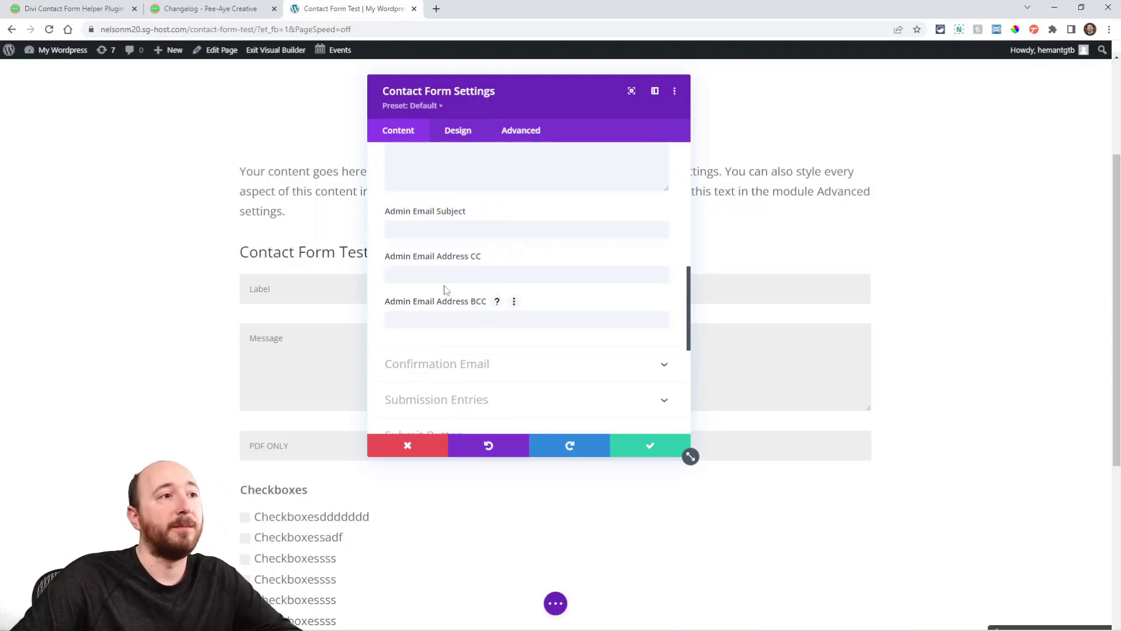
Step: Select the empty Admin Email Address CC field, dismiss autofill, and return to the article
click(403, 274)
click(579, 269)
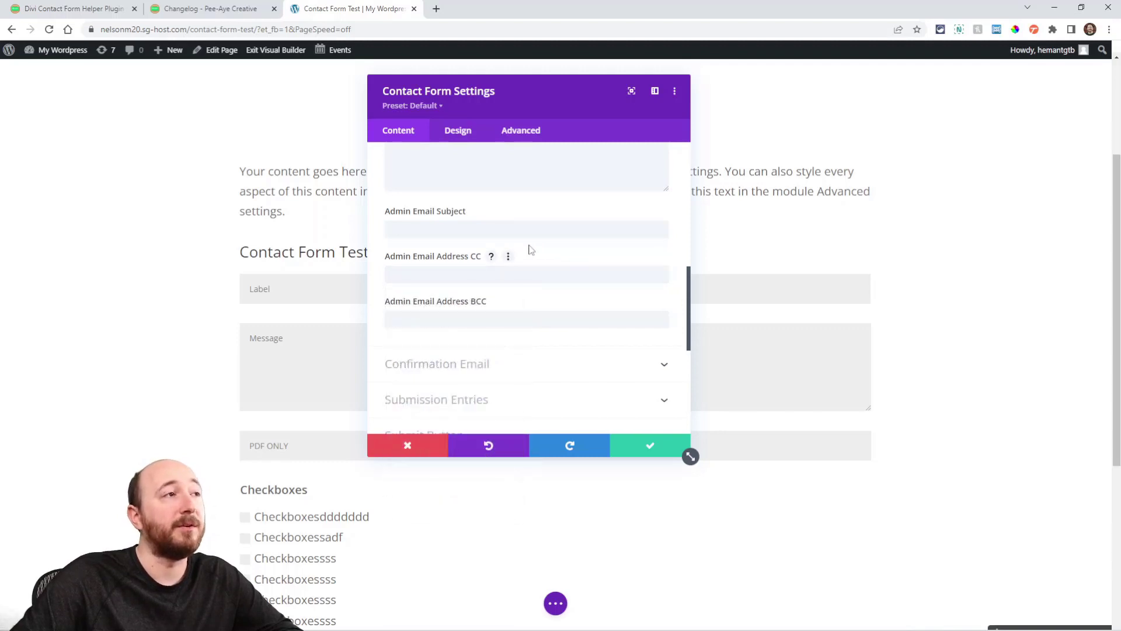
scroll(517, 276, up, 2)
scroll(504, 282, up, 2)
scroll(503, 283, down, 5)
key(ctrl+1)
scroll(403, 279, down, 1)
scroll(488, 366, down, 1)
scroll(487, 365, down, 1)
scroll(488, 365, down, 1)
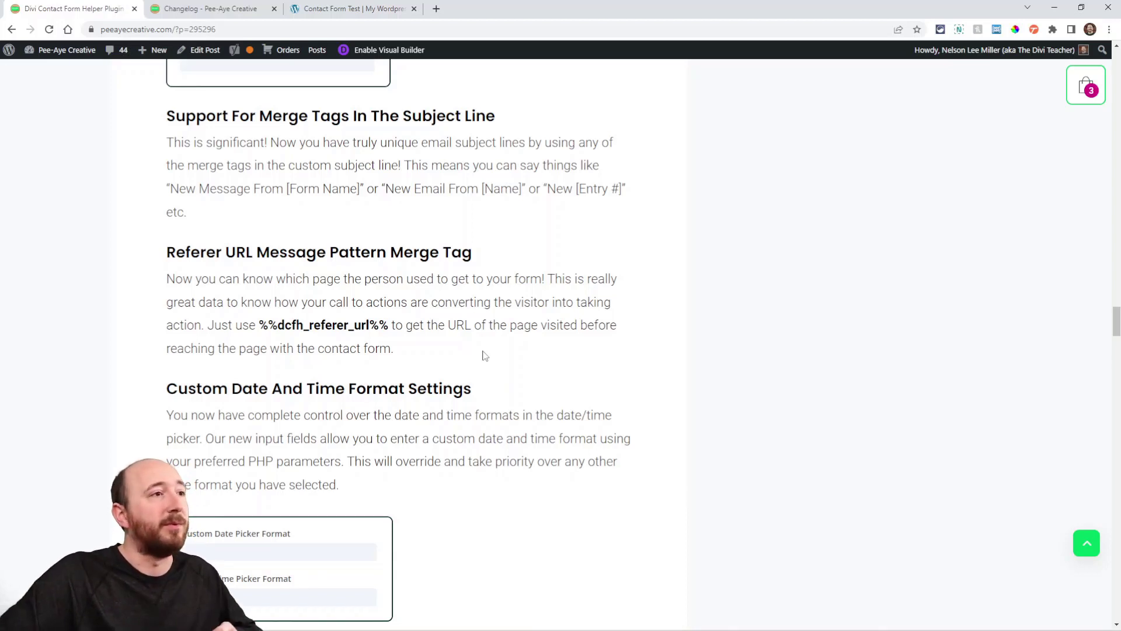
scroll(453, 356, down, 2)
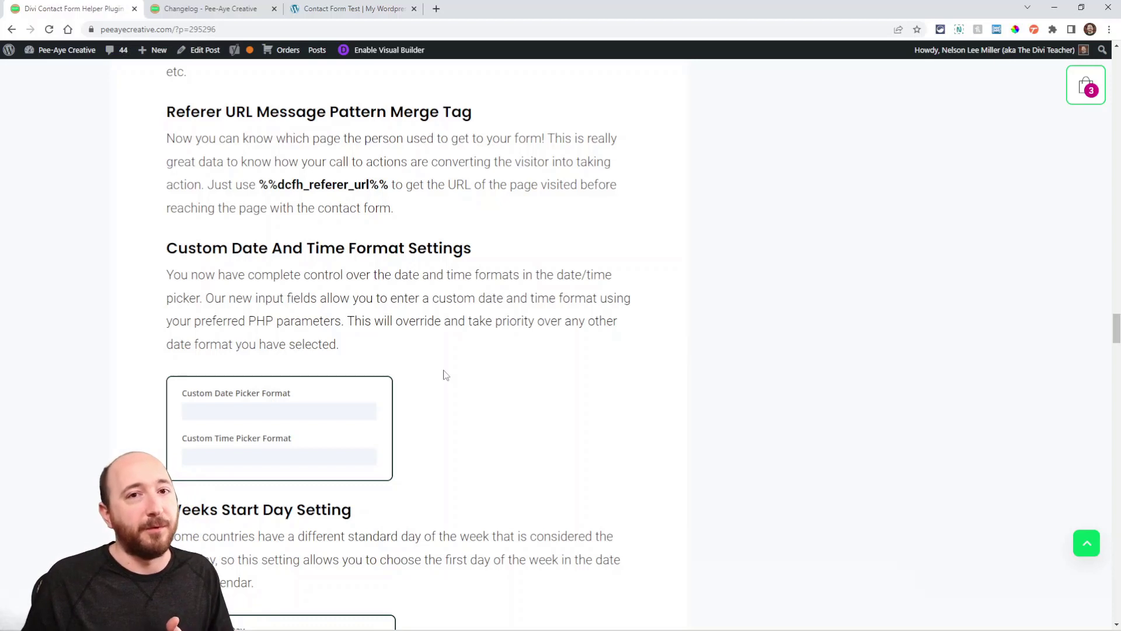
scroll(444, 376, down, 2)
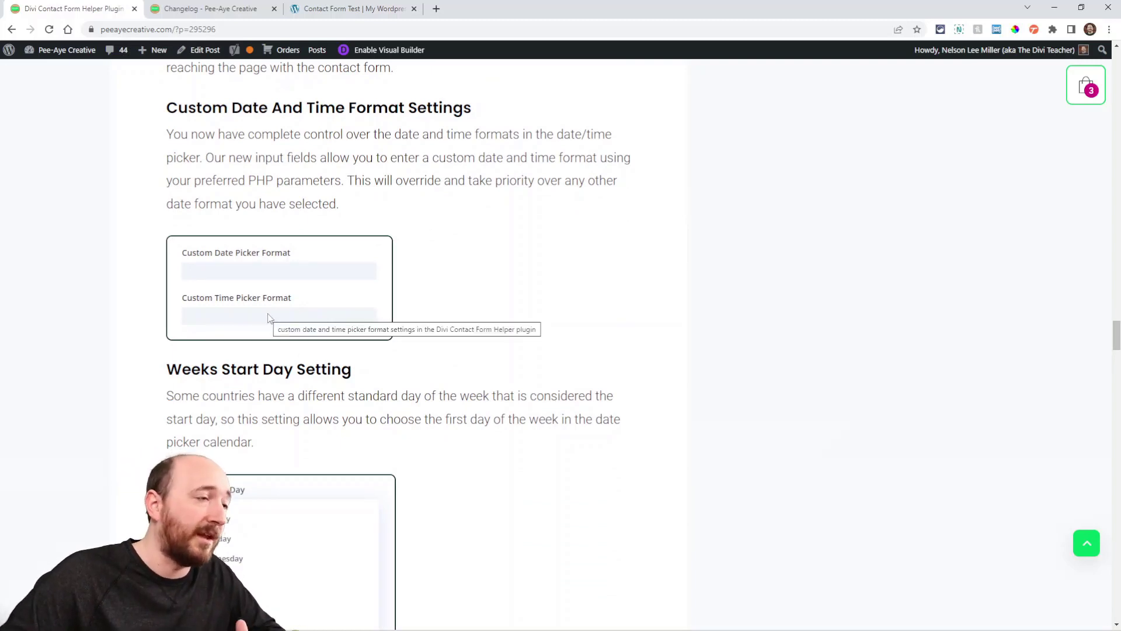
scroll(343, 443, down, 1)
scroll(343, 443, down, 1)
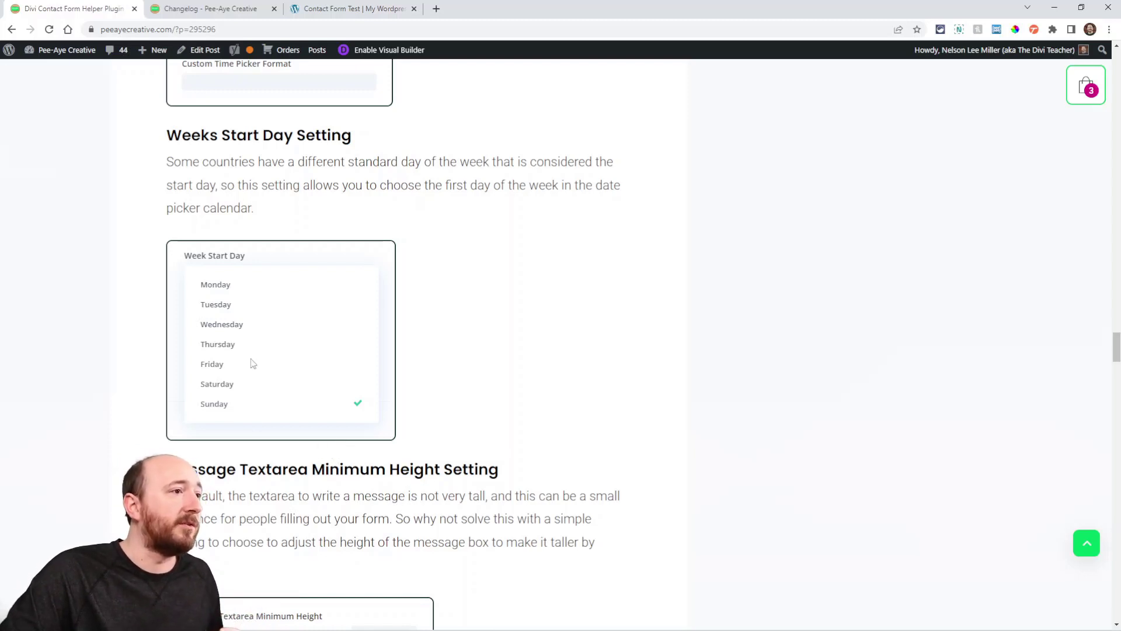
scroll(287, 393, down, 2)
scroll(289, 397, up, 1)
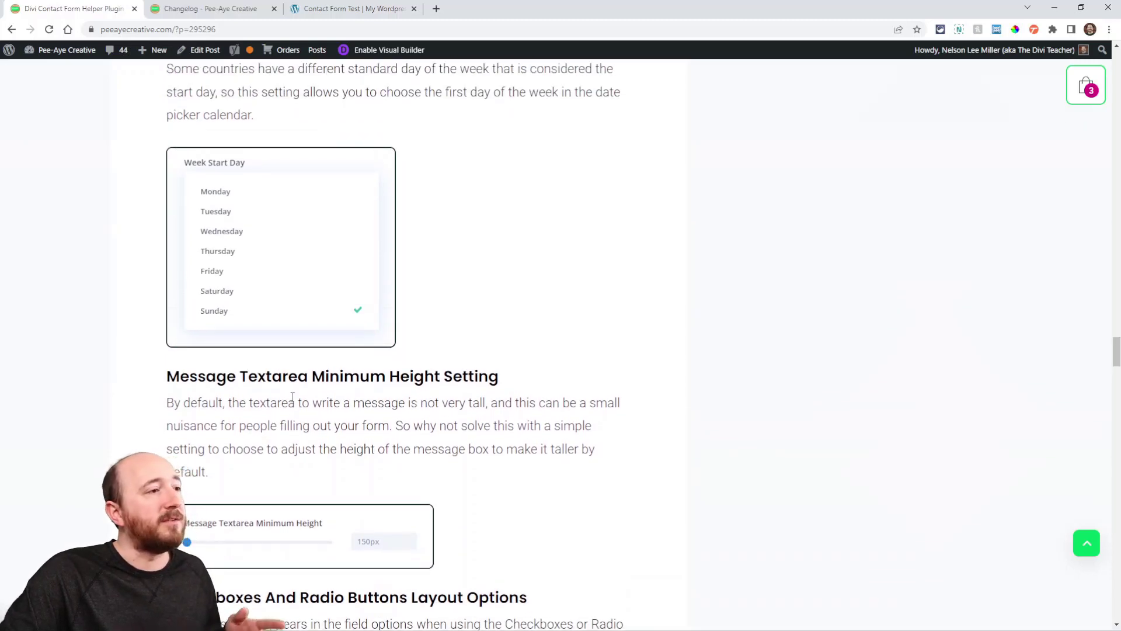
scroll(295, 405, down, 2)
scroll(295, 406, down, 2)
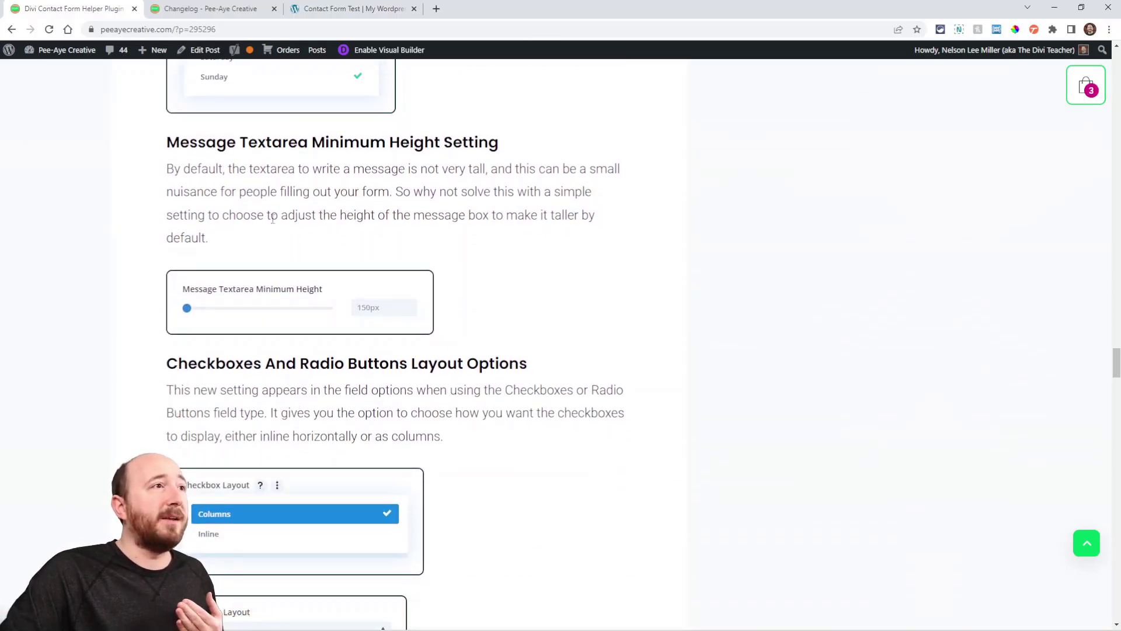
Step: Raise the Message Textarea Minimum Height slider to 270px and move the settings panel aside
click(333, 11)
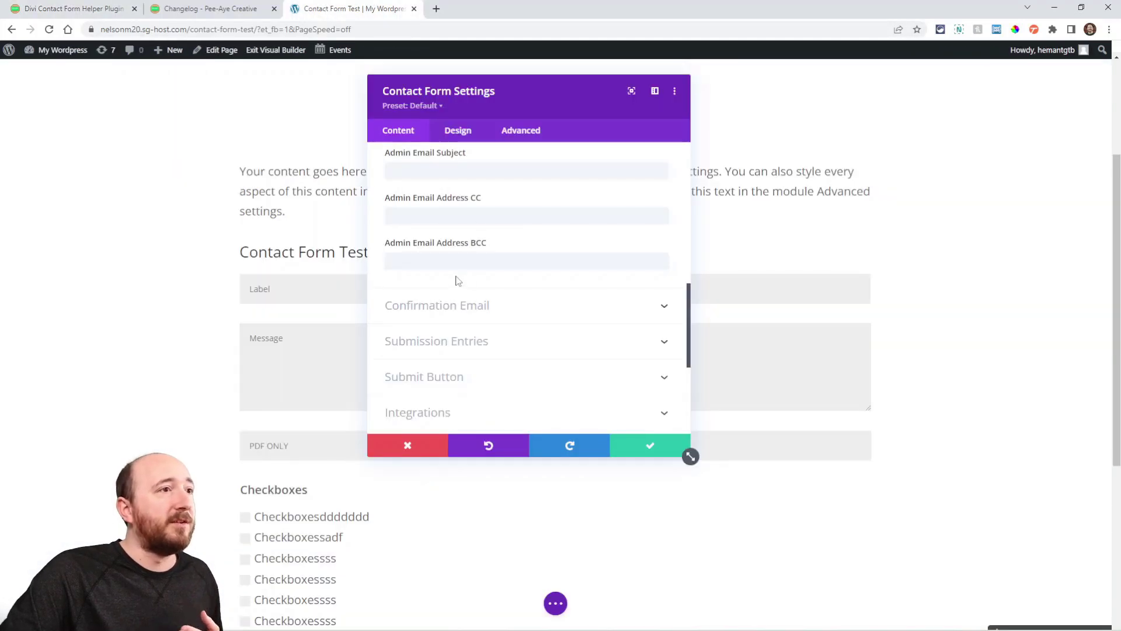
scroll(438, 246, up, 5)
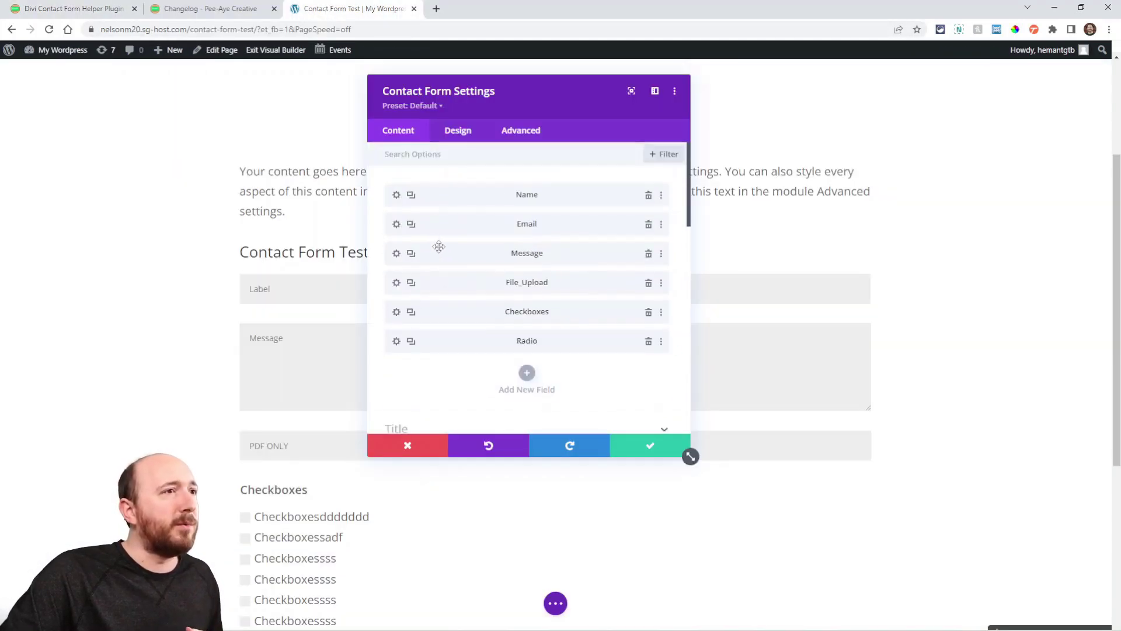
click(396, 254)
scroll(526, 333, down, 3)
scroll(539, 340, down, 2)
scroll(455, 307, up, 1)
click(457, 323)
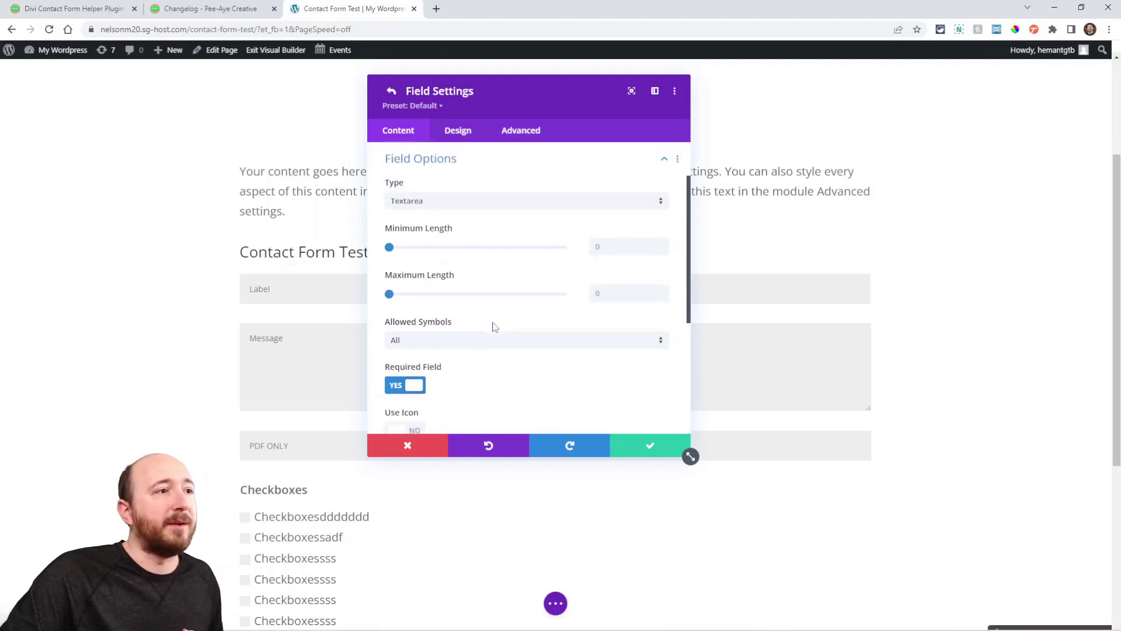
scroll(493, 324, down, 3)
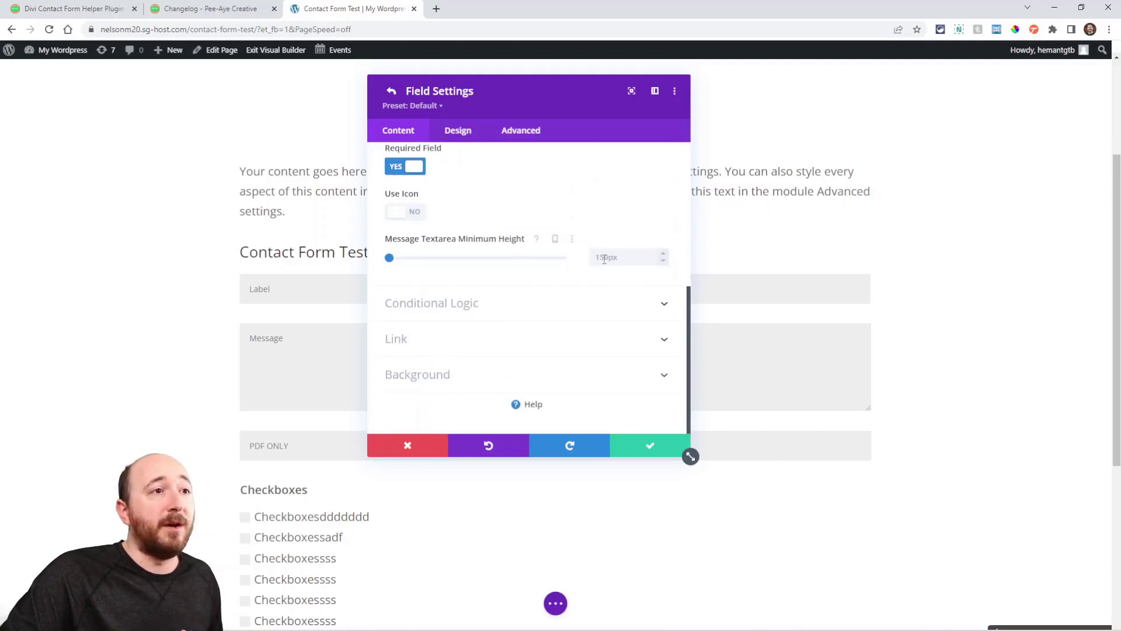
drag(390, 258, 421, 259)
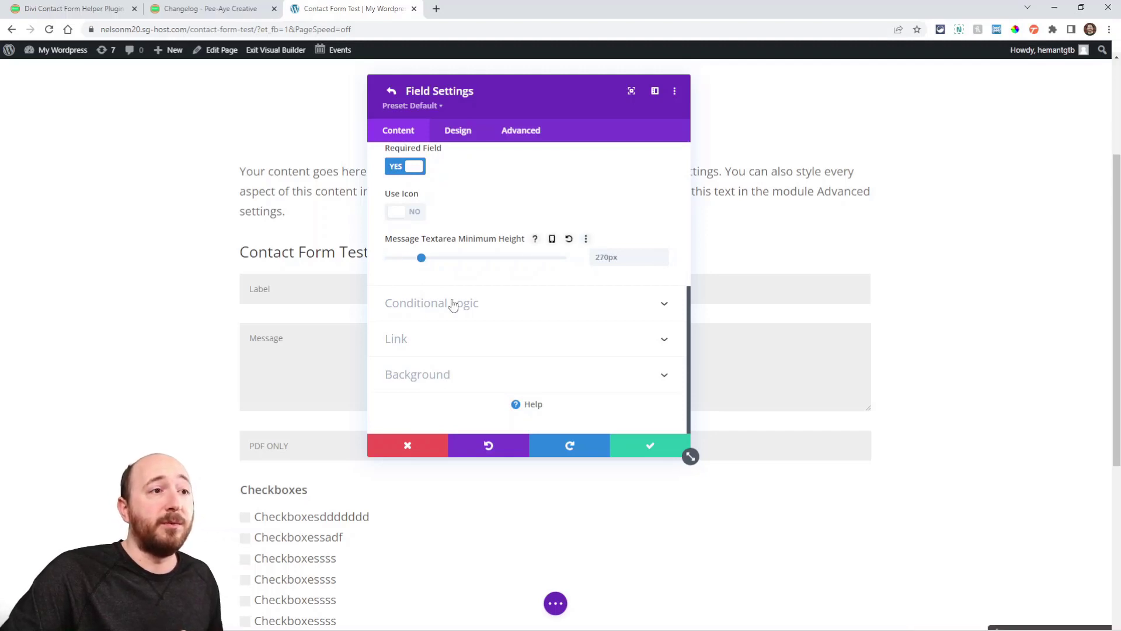
drag(520, 108, 702, 145)
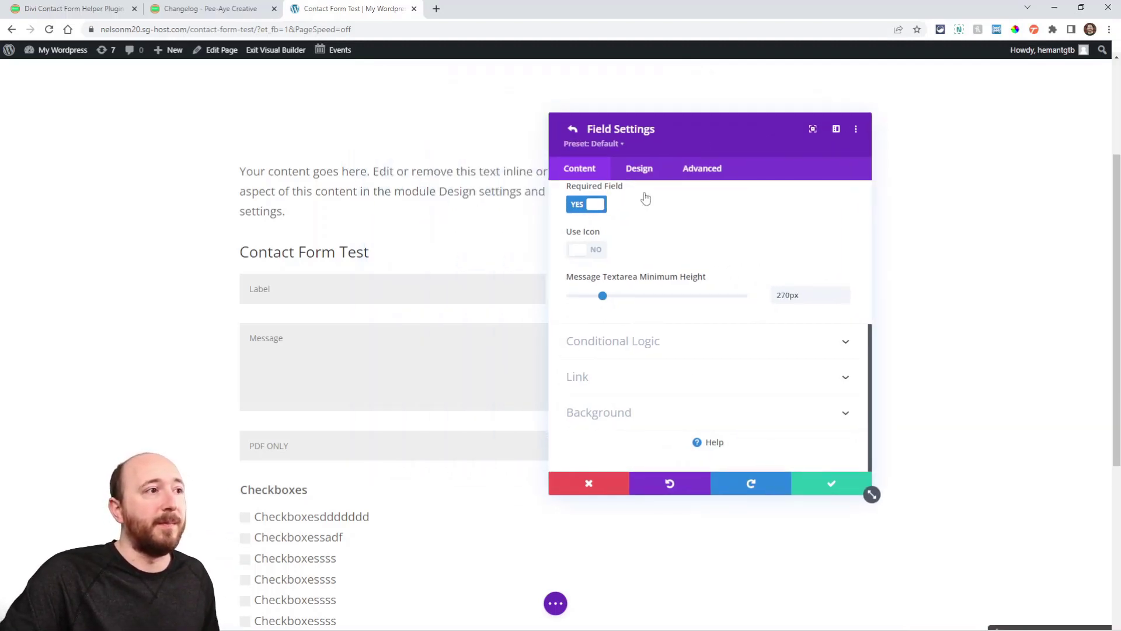
Step: Switch to the blog post at the Checkboxes And Radio Buttons Layout Options section
click(53, 9)
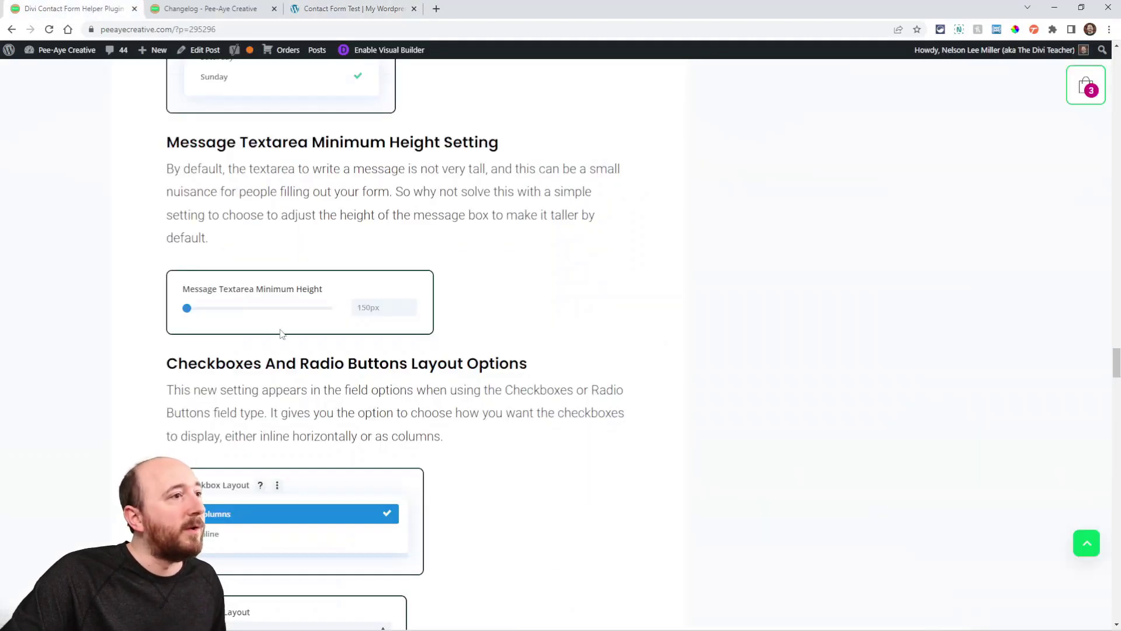
scroll(281, 338, down, 2)
scroll(280, 342, down, 1)
scroll(281, 342, down, 1)
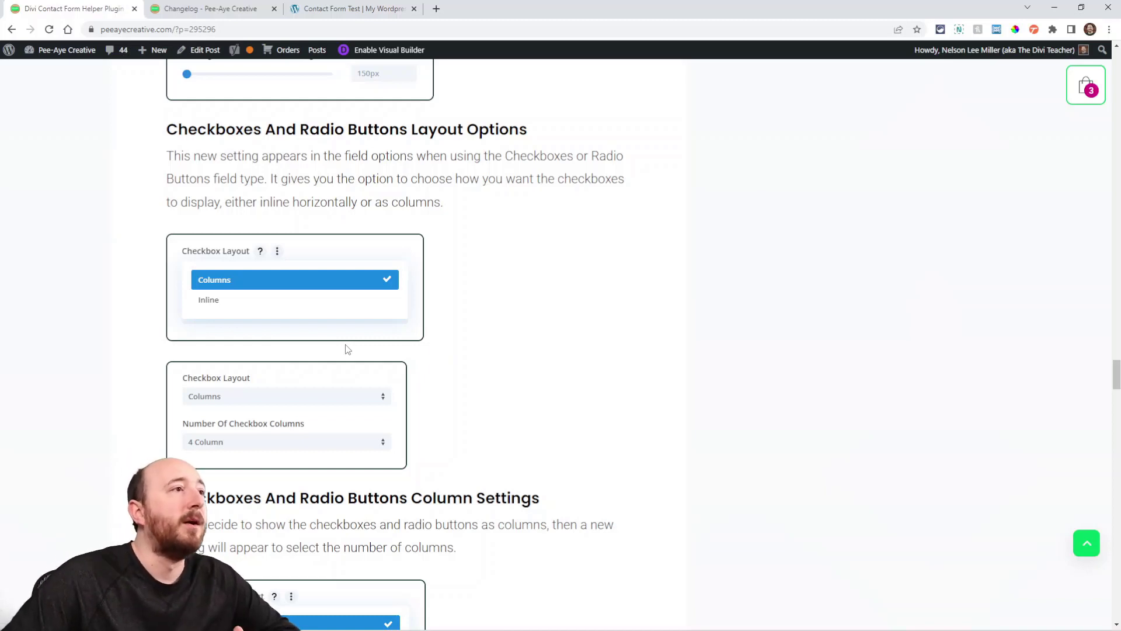
Step: Open the Checkboxes field's Field Options from the form's field list
click(350, 9)
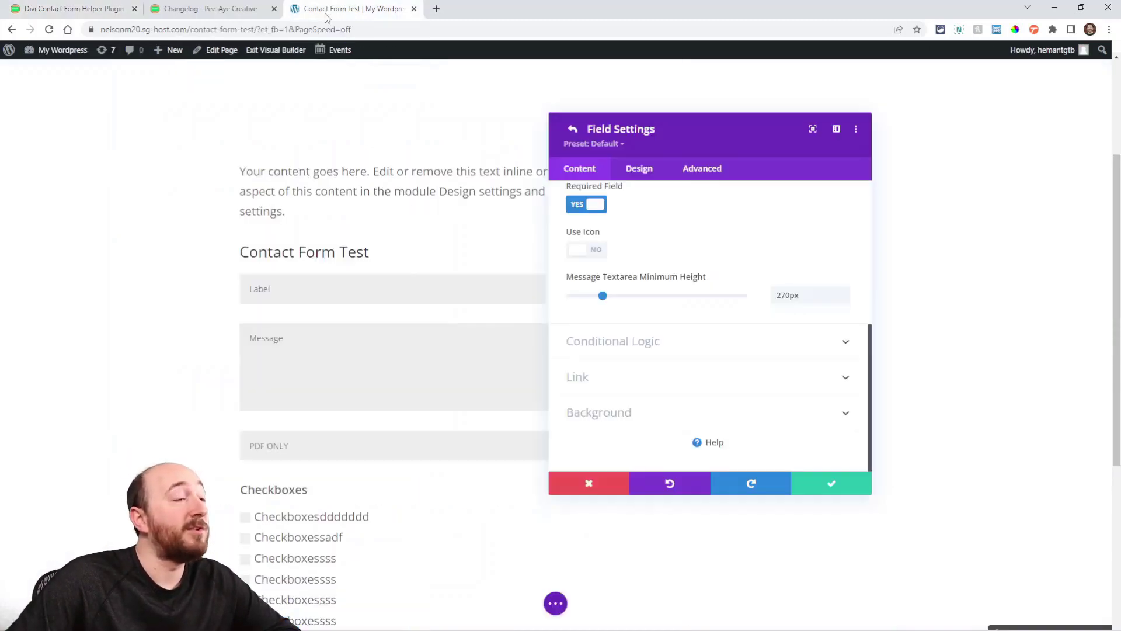
scroll(664, 422, up, 3)
scroll(623, 302, up, 2)
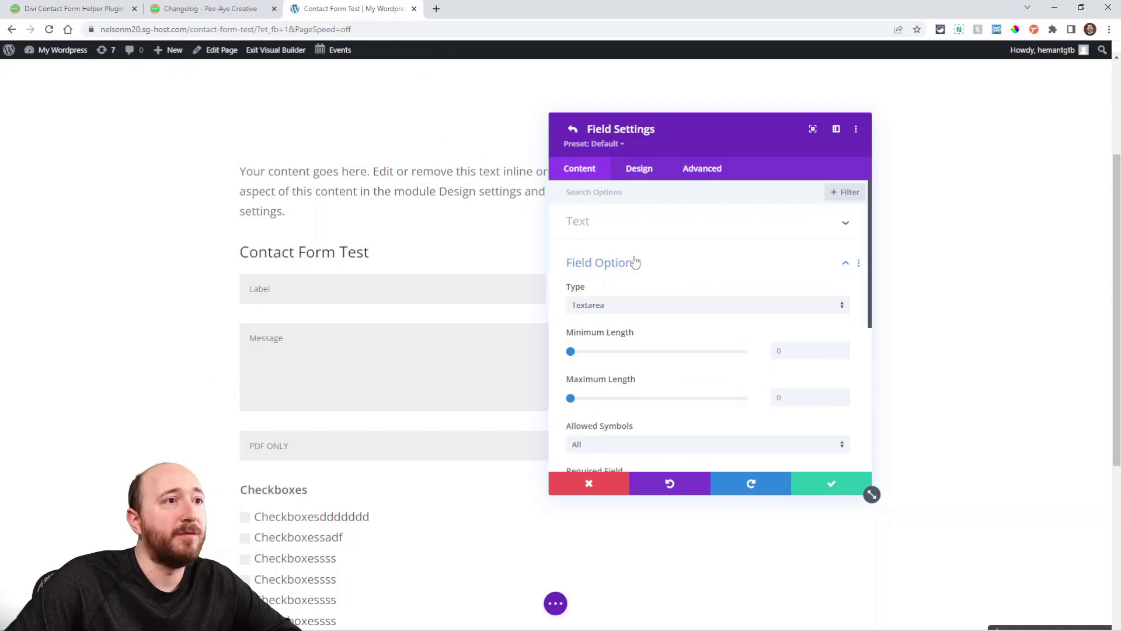
click(572, 130)
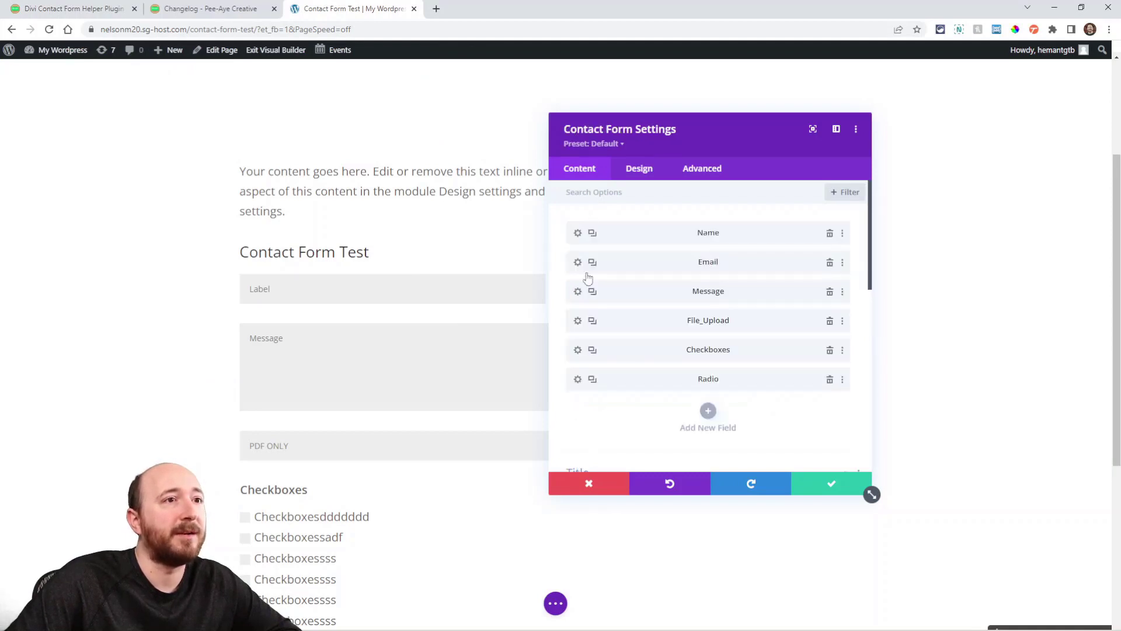
click(586, 348)
scroll(613, 349, down, 1)
scroll(616, 350, down, 2)
click(621, 316)
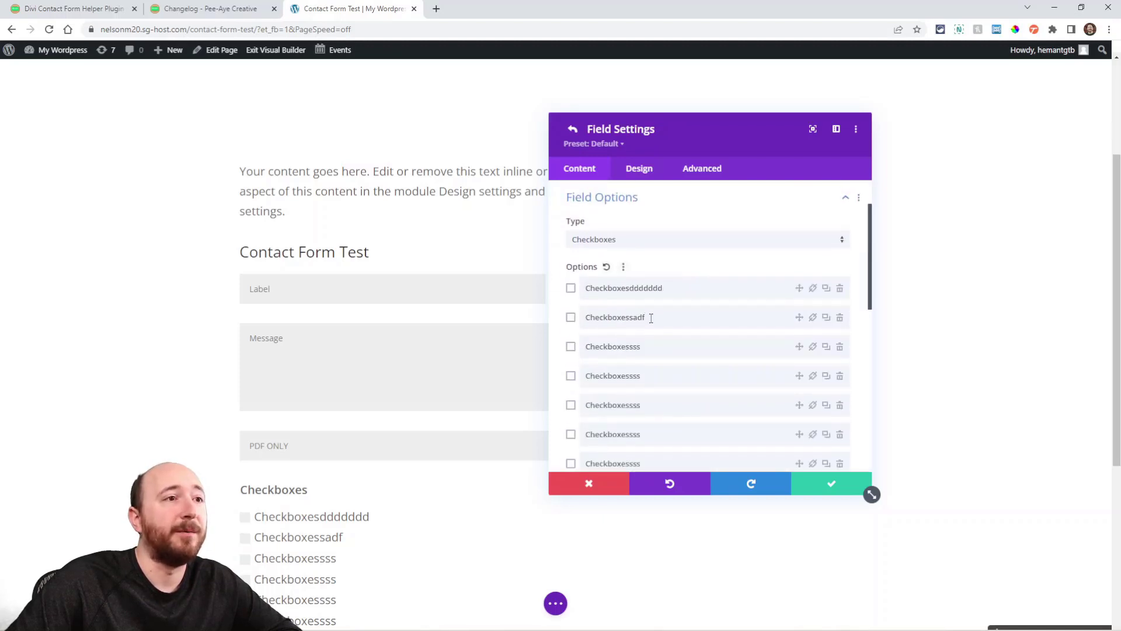
scroll(649, 318, down, 3)
scroll(652, 229, down, 3)
scroll(631, 245, down, 2)
Step: Try the Inline checkbox layout, revert to 4 Columns, and close the field settings
click(608, 254)
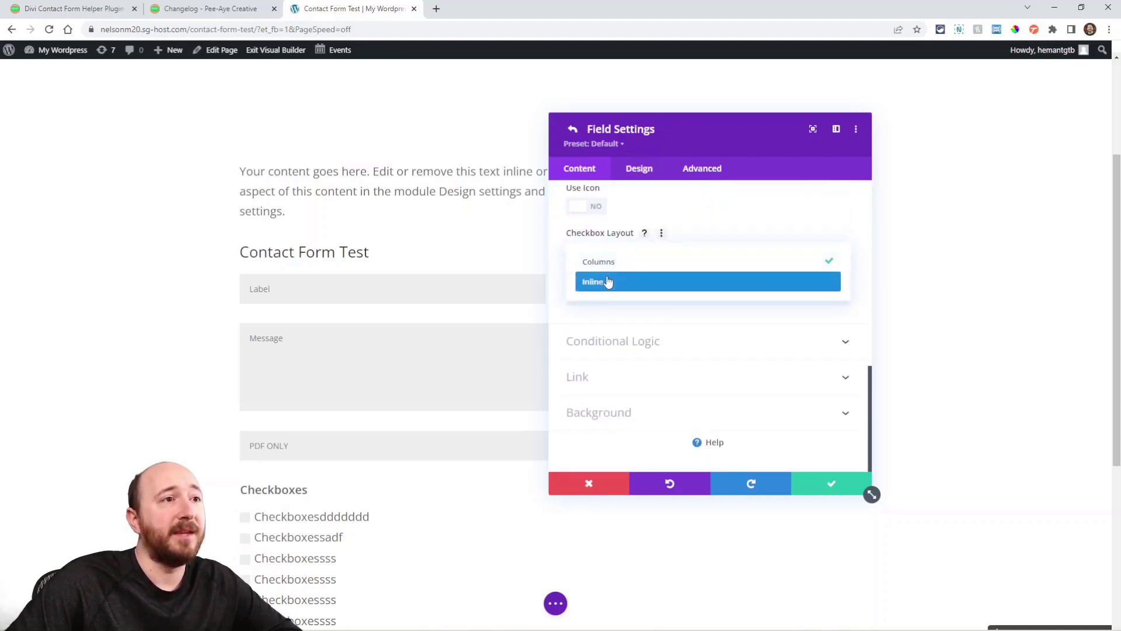
click(623, 282)
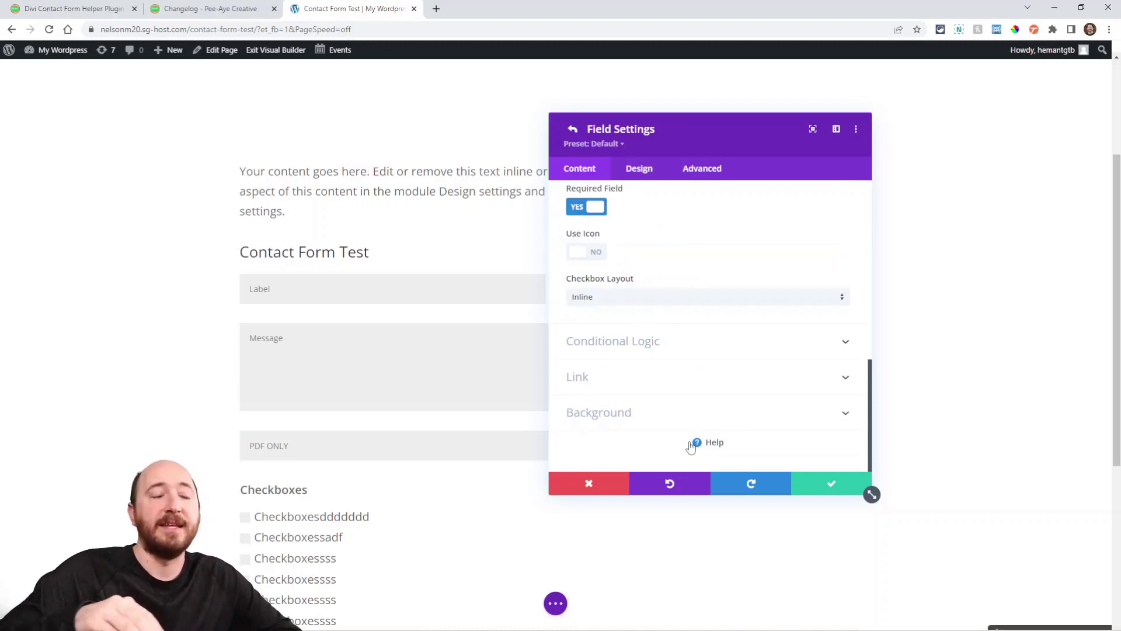
scroll(671, 397, up, 1)
scroll(671, 397, up, 2)
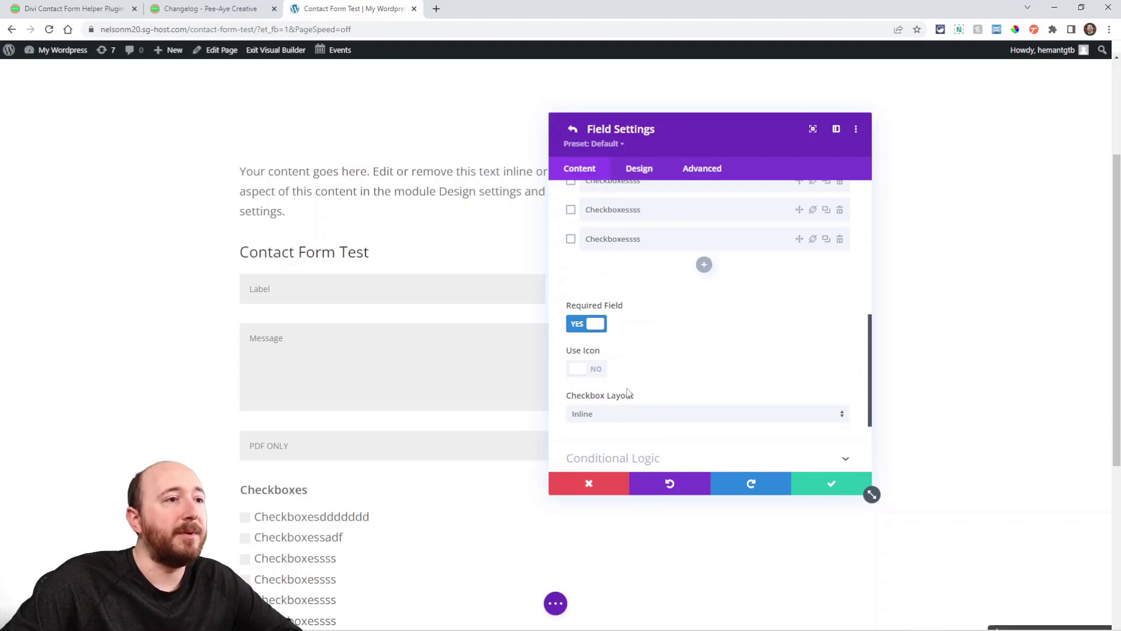
click(618, 418)
click(614, 426)
scroll(686, 371, down, 2)
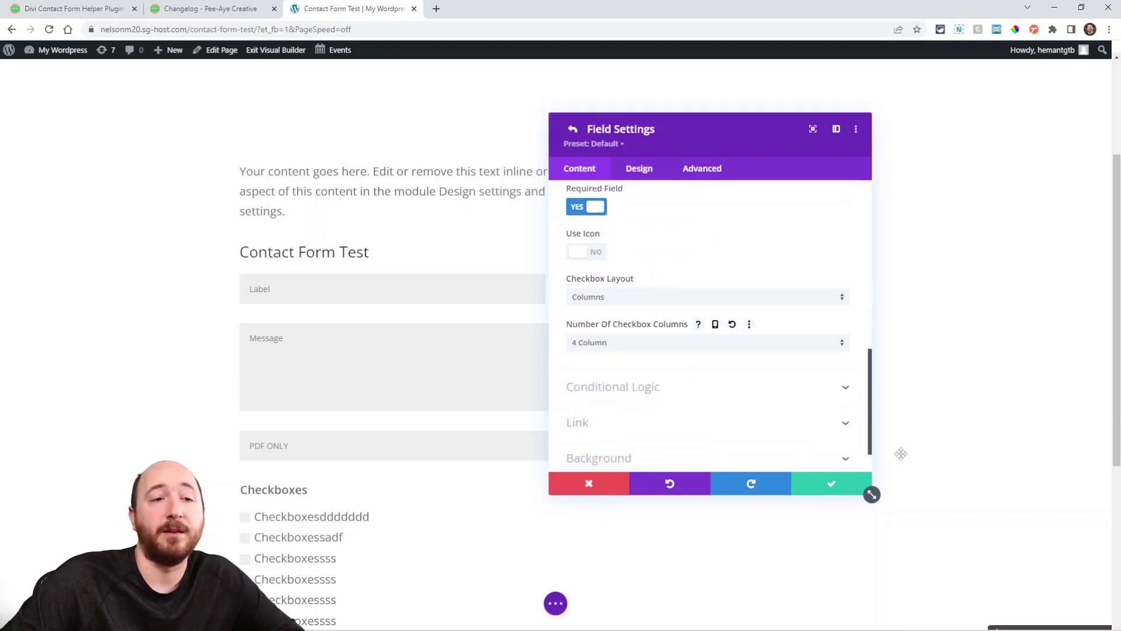
click(829, 485)
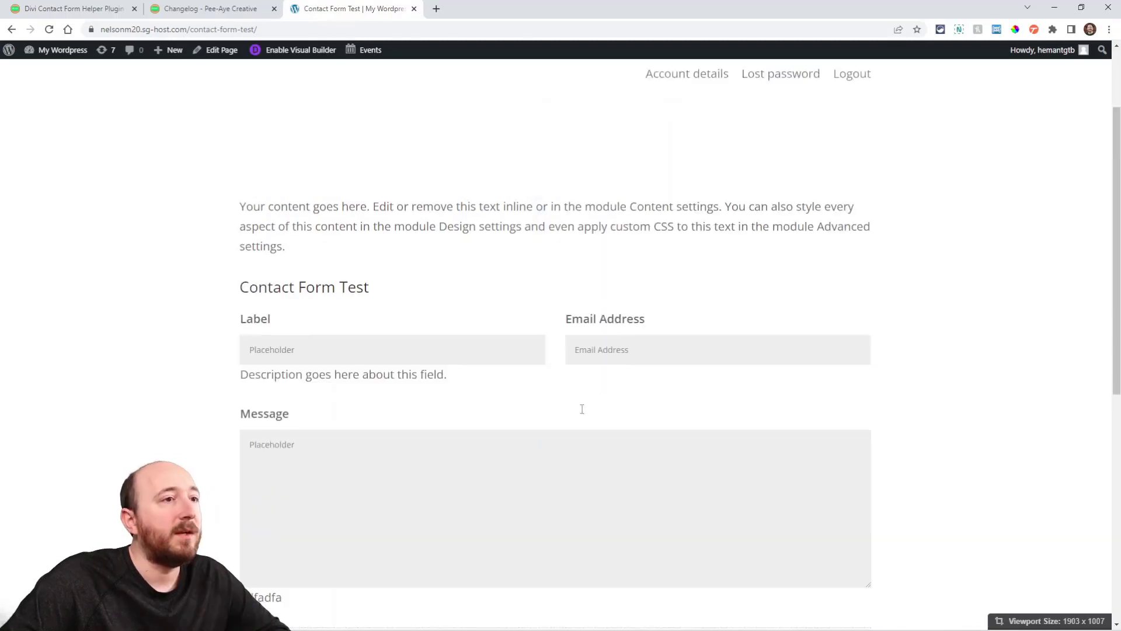
scroll(573, 418, down, 2)
scroll(568, 421, down, 3)
scroll(566, 422, down, 1)
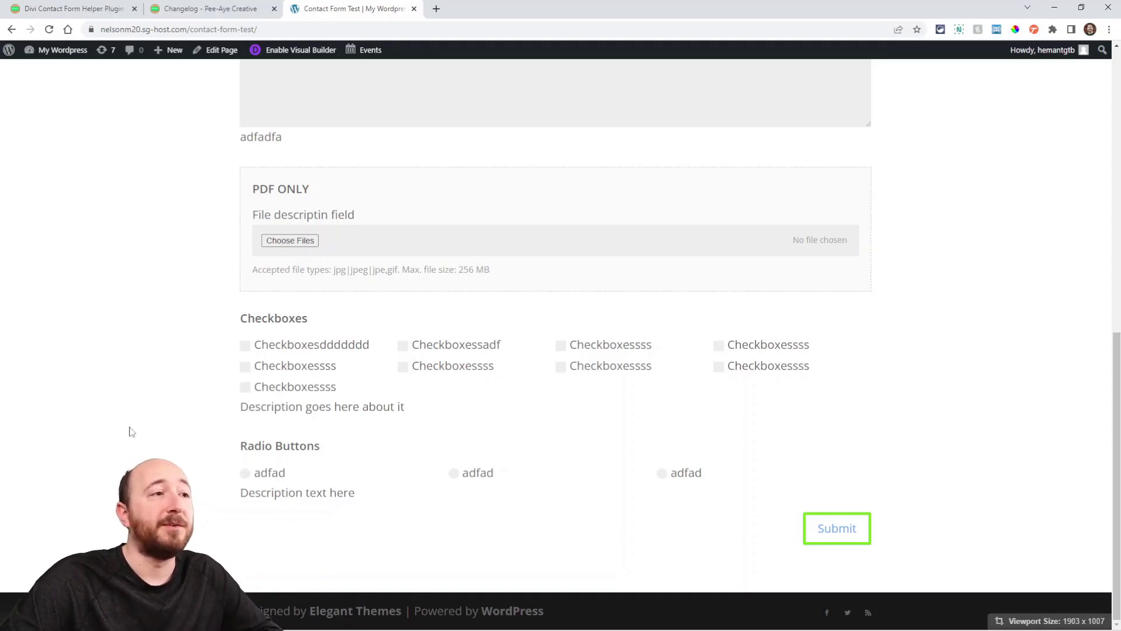
Step: Read the blog's Change Attachments Custom Message section, briefly checking the matching builder setting
click(62, 10)
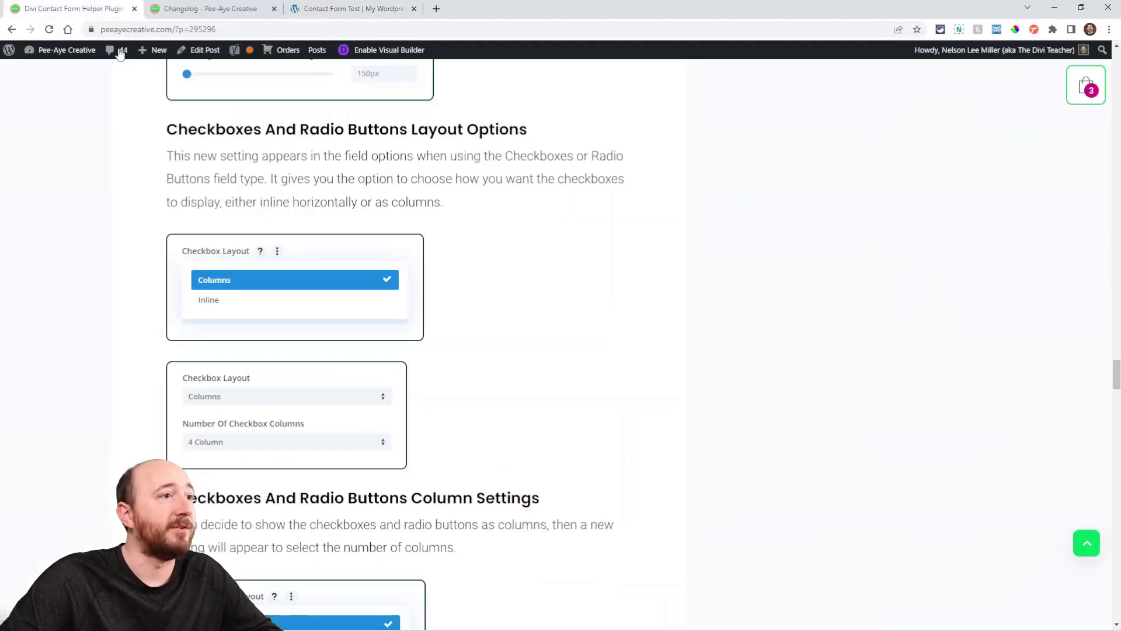
scroll(452, 373, down, 3)
scroll(282, 306, down, 2)
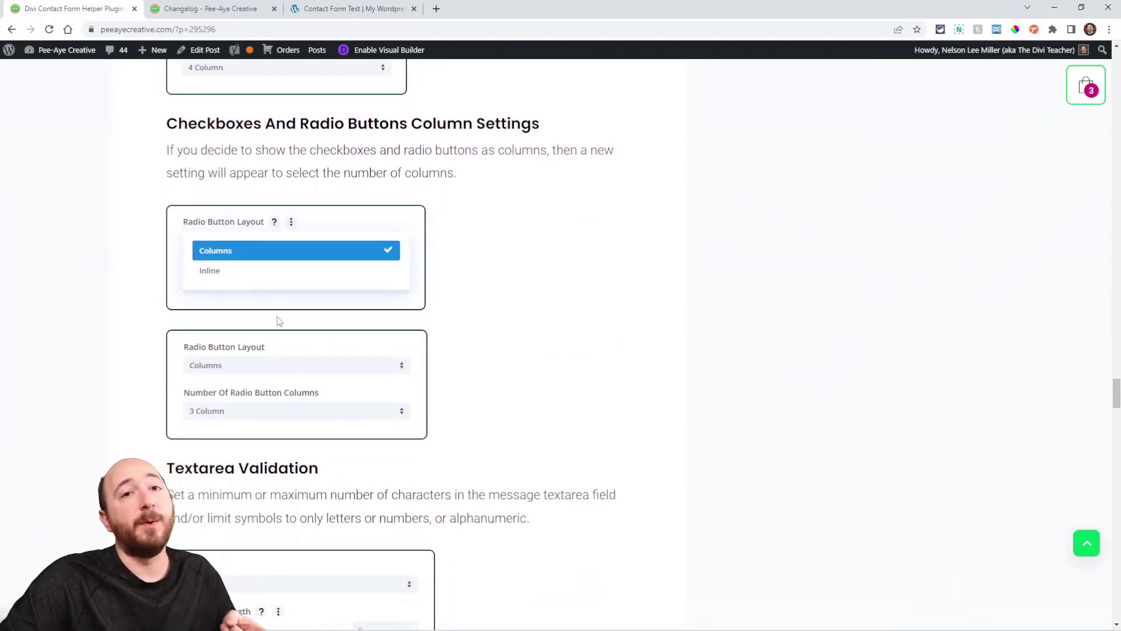
scroll(282, 328, down, 1)
scroll(323, 357, down, 2)
scroll(321, 360, down, 1)
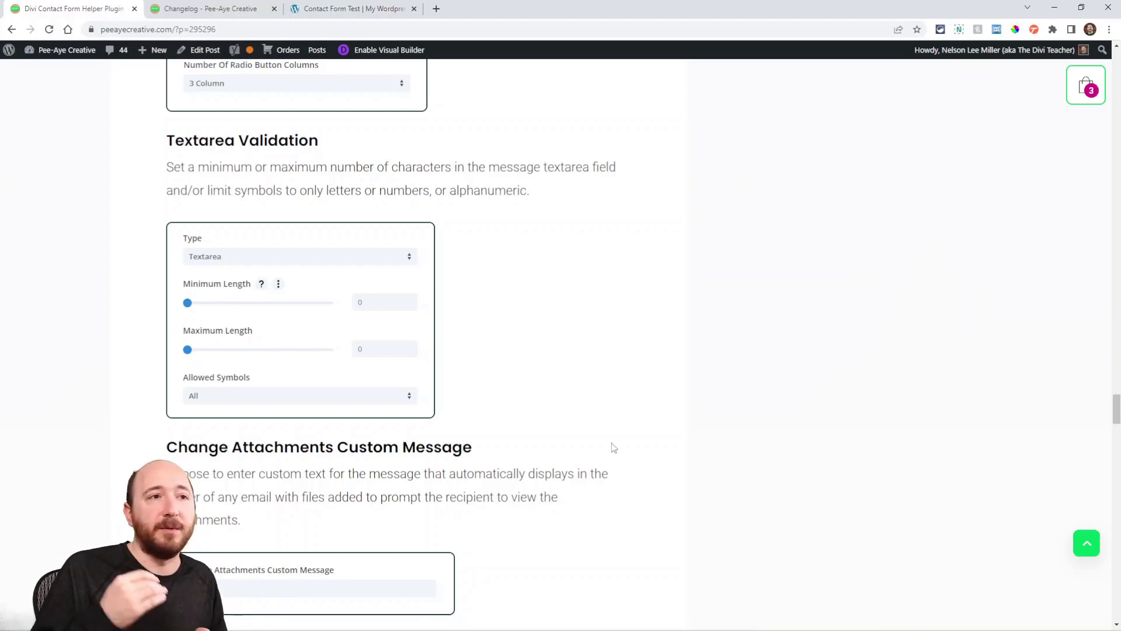
scroll(570, 438, down, 1)
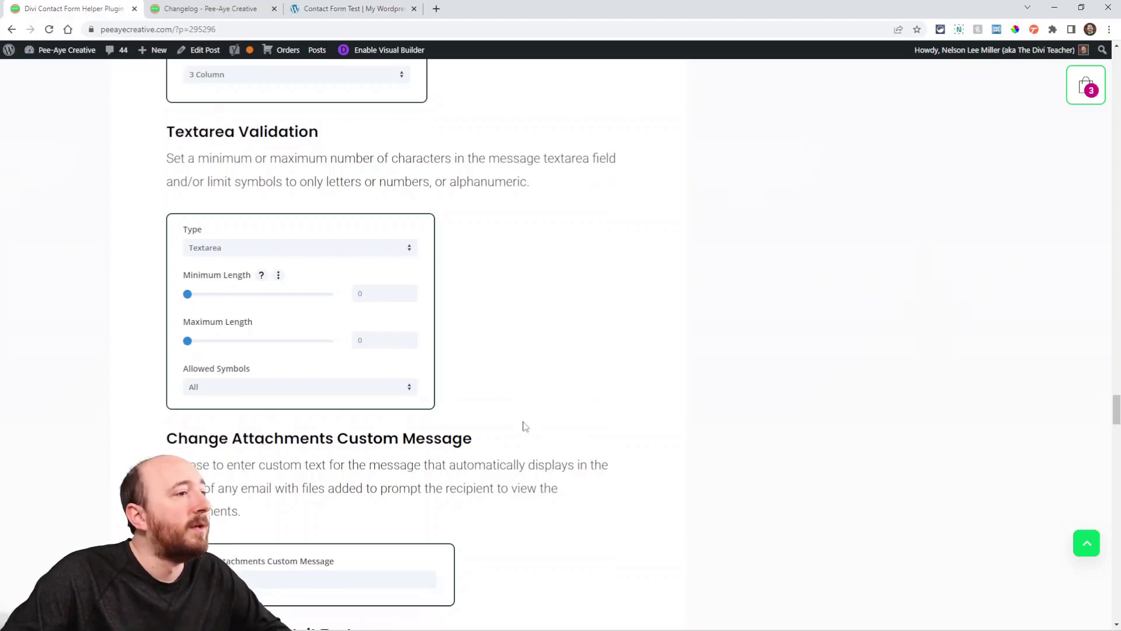
scroll(516, 426, down, 2)
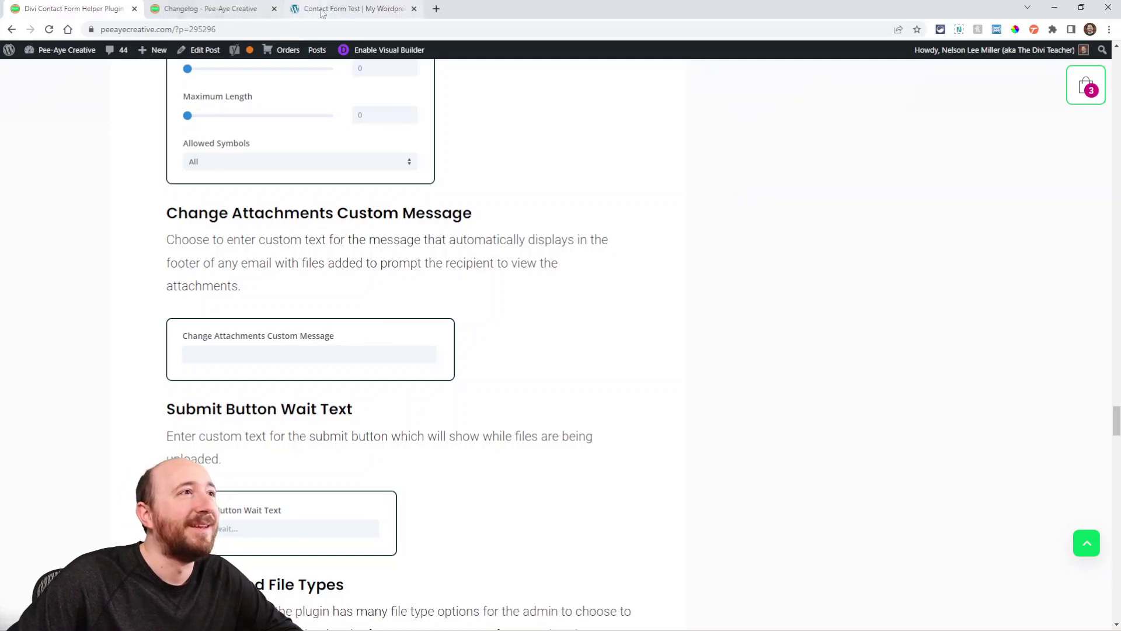
click(351, 8)
scroll(675, 295, up, 1)
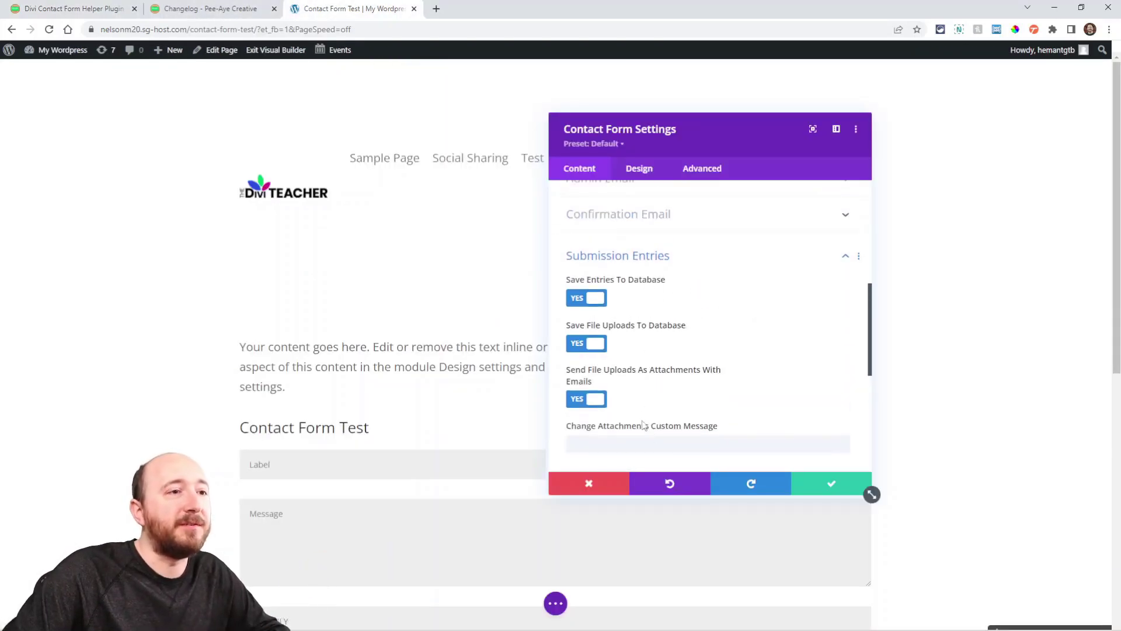
click(75, 9)
scroll(406, 320, down, 2)
scroll(406, 326, down, 1)
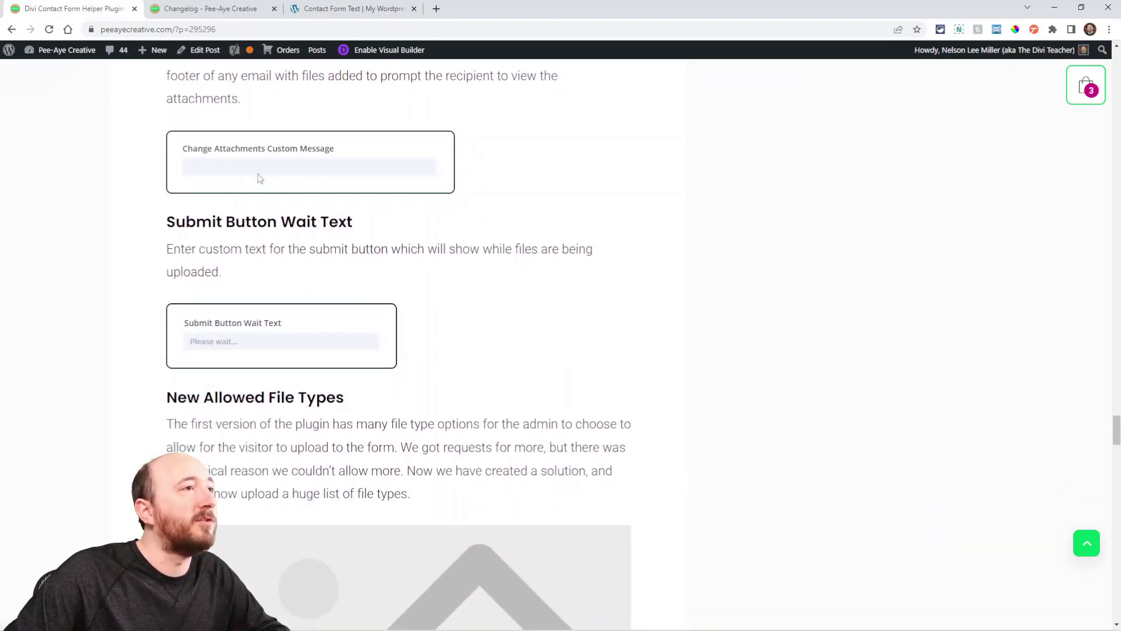
scroll(247, 198, down, 1)
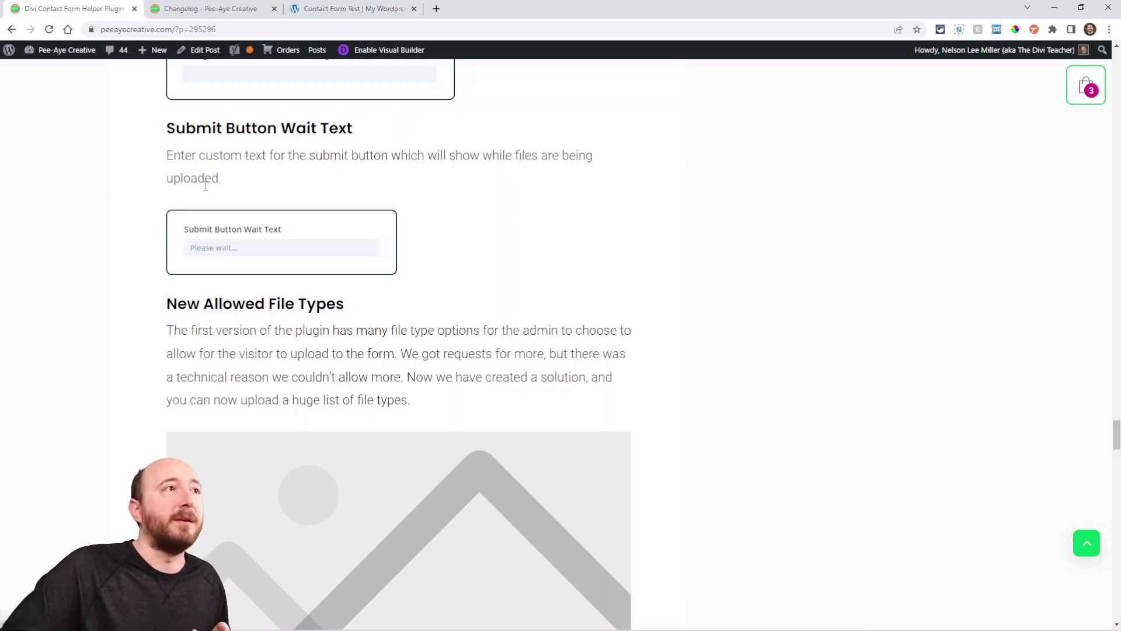
Step: Collapse Submission Entries and expand Submit Button to show Submit Button Wait Text, then return to the blog
click(351, 9)
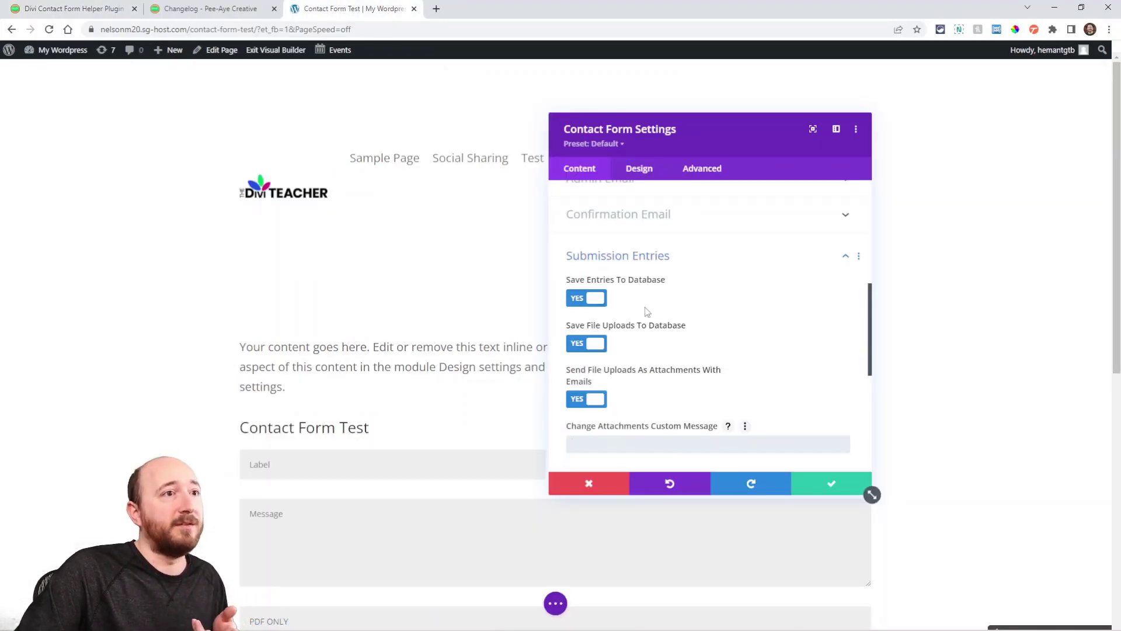
click(601, 257)
scroll(628, 312, up, 2)
scroll(628, 311, down, 3)
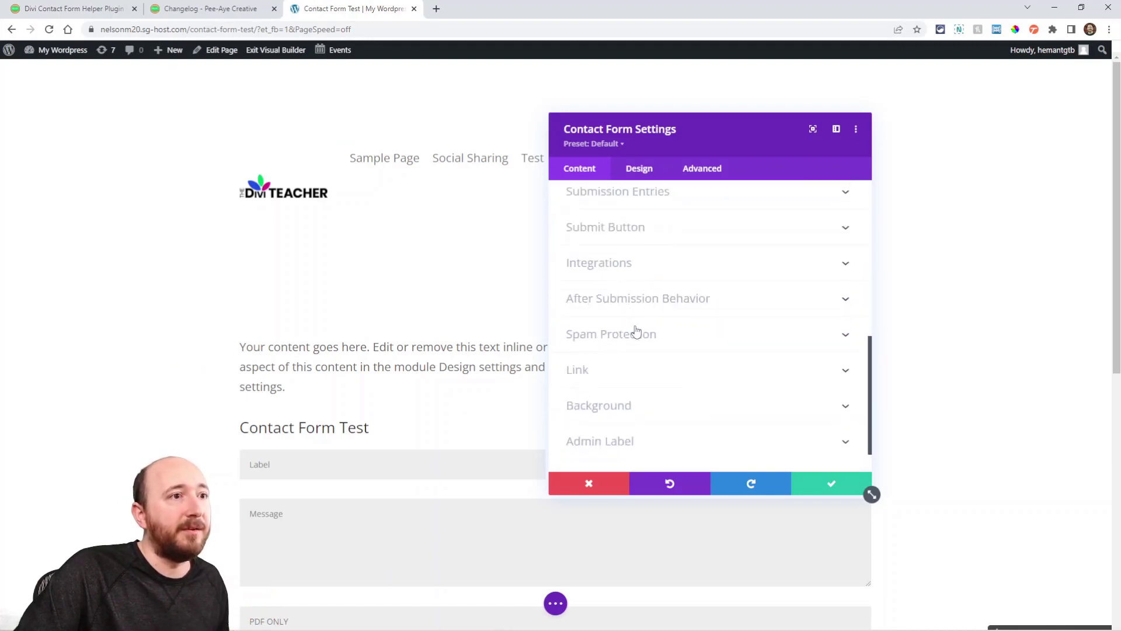
click(599, 236)
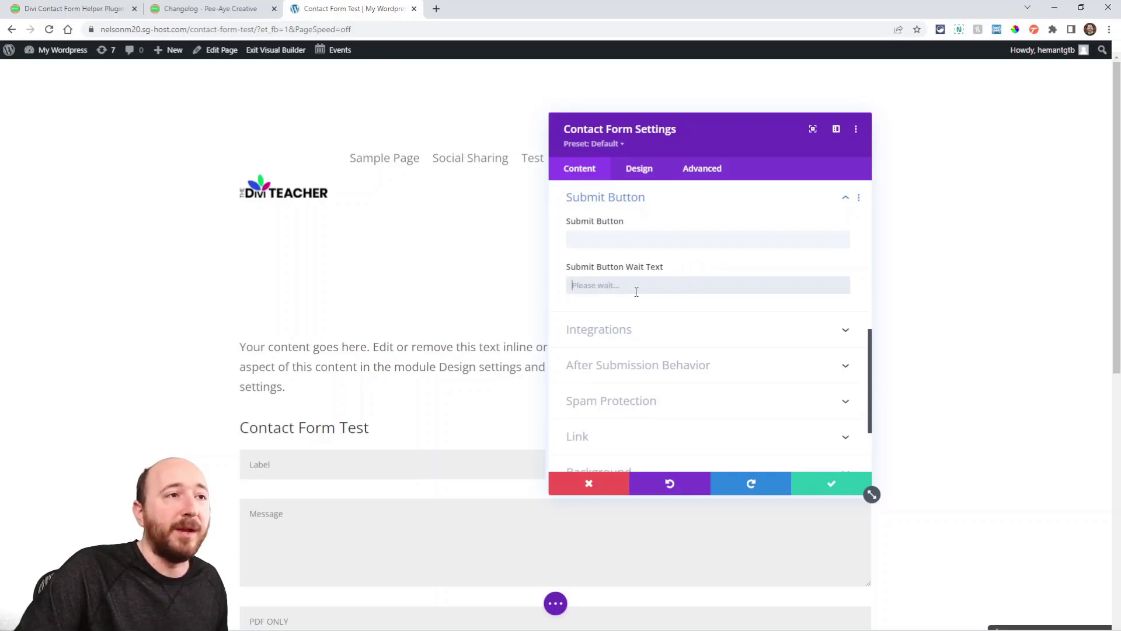
scroll(418, 418, down, 2)
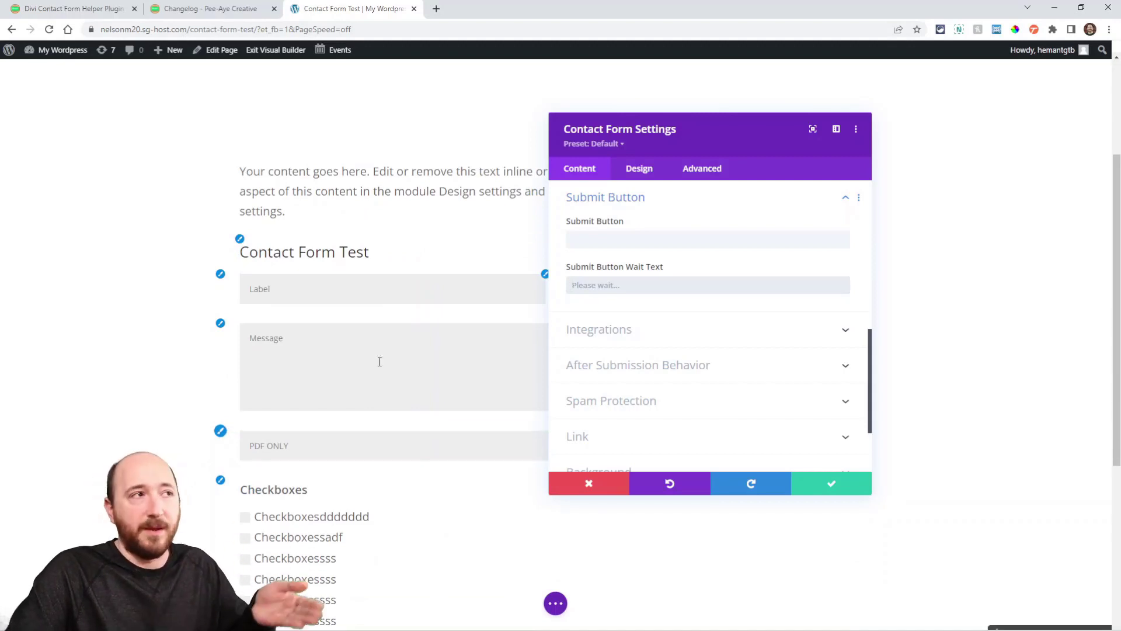
click(63, 11)
scroll(363, 285, down, 1)
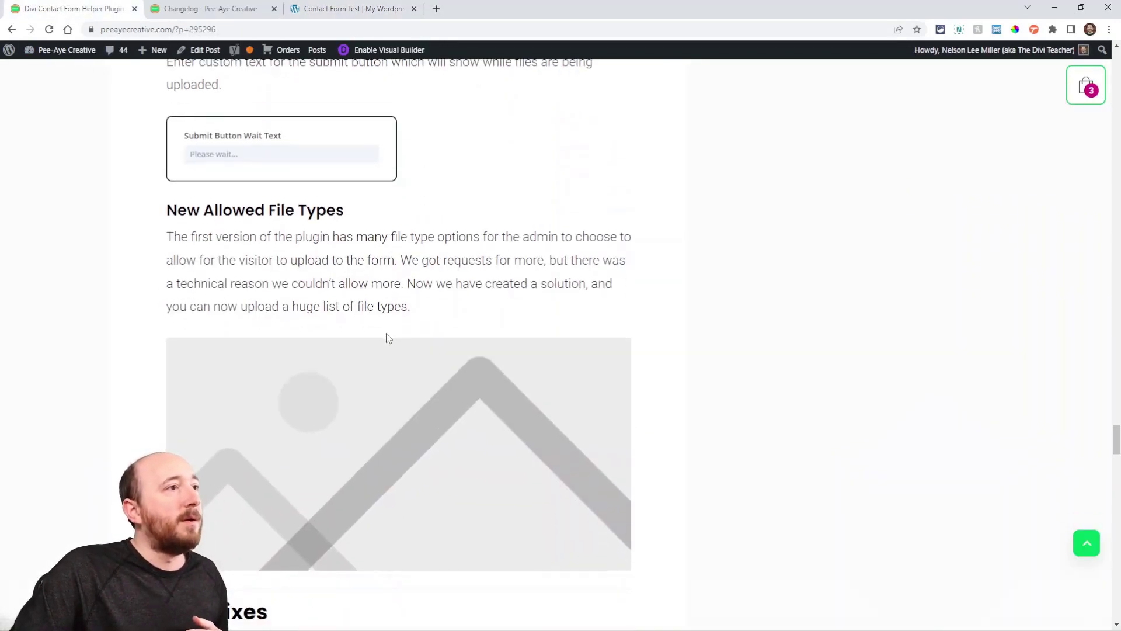
scroll(357, 322, down, 1)
scroll(357, 321, down, 1)
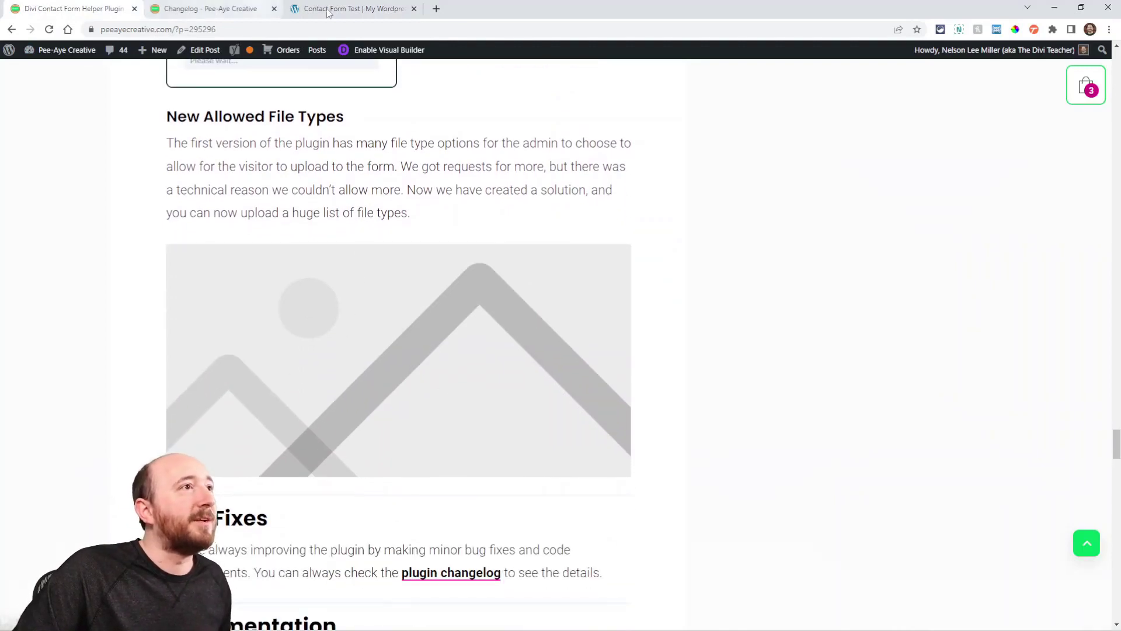
Step: Open File_Upload's File Upload Settings to browse the allowed file type checkboxes
click(308, 11)
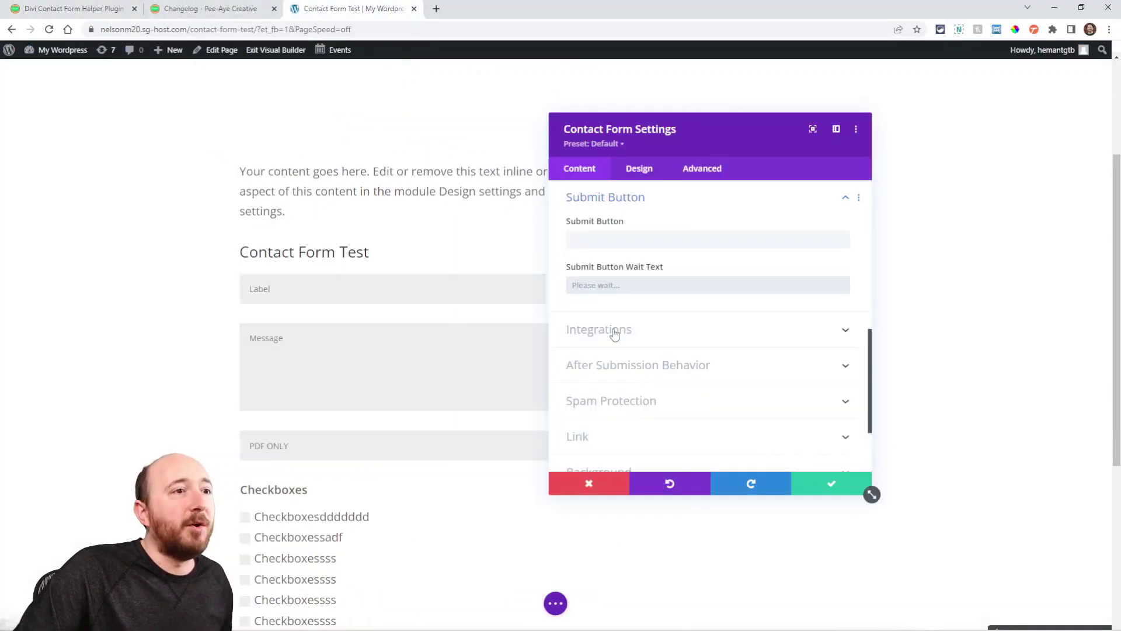
scroll(617, 338, up, 2)
scroll(617, 338, up, 3)
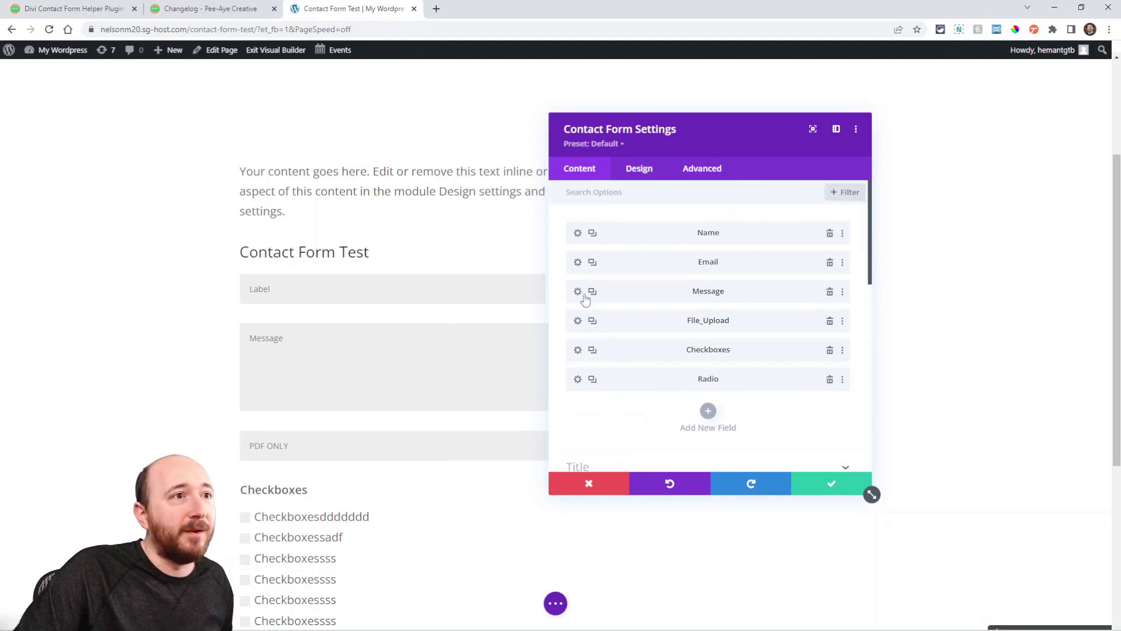
click(577, 320)
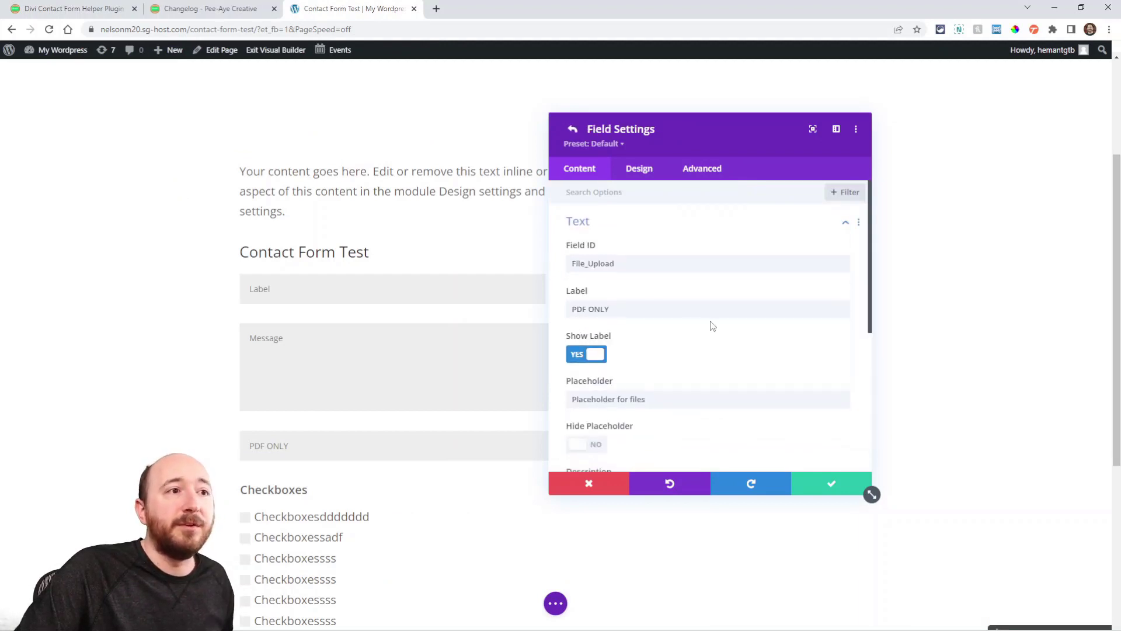
scroll(706, 333, down, 2)
scroll(702, 347, down, 2)
scroll(698, 351, up, 1)
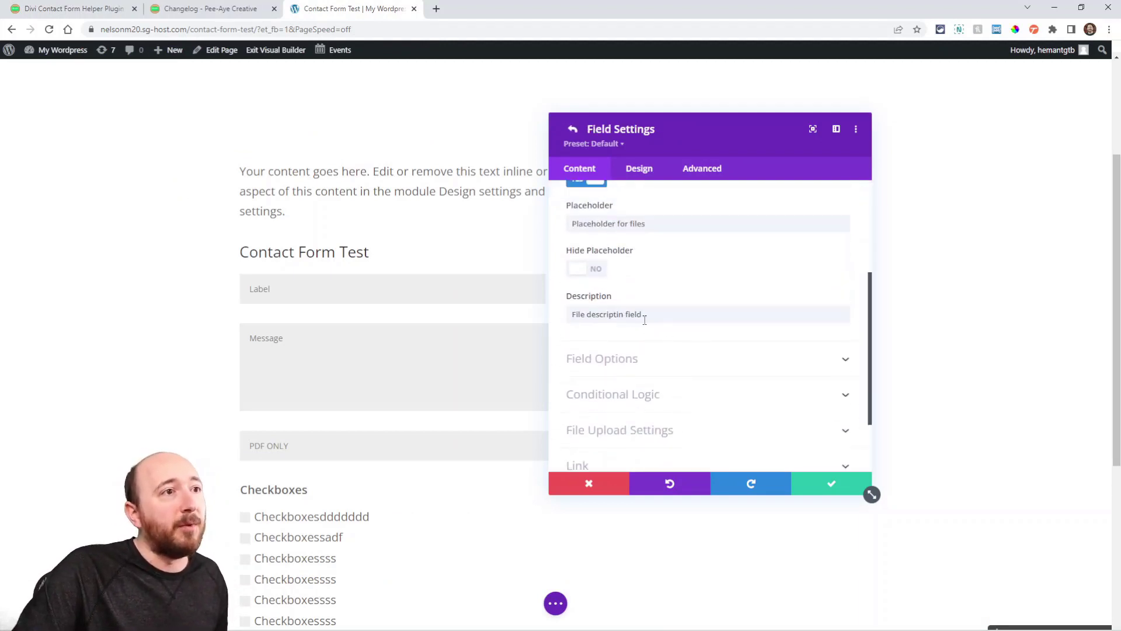
scroll(643, 321, up, 1)
scroll(645, 333, down, 3)
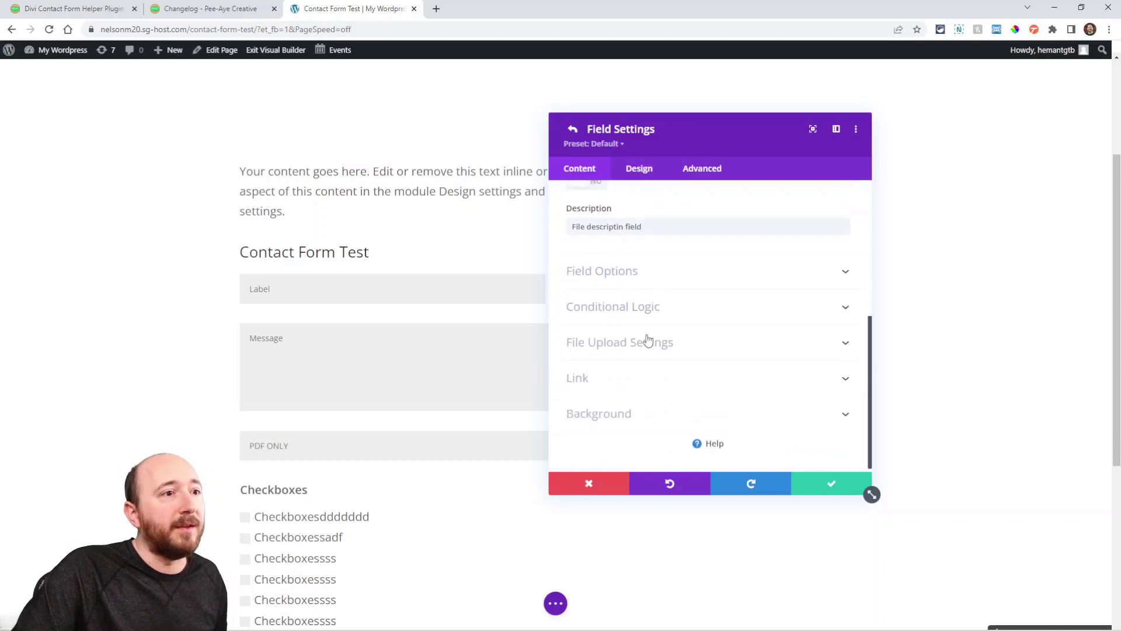
click(604, 342)
scroll(615, 295, down, 5)
scroll(615, 295, down, 5)
scroll(618, 305, down, 5)
scroll(618, 304, down, 5)
scroll(618, 302, down, 5)
scroll(618, 303, down, 5)
scroll(620, 313, down, 5)
scroll(618, 315, down, 3)
scroll(619, 318, up, 3)
scroll(619, 324, up, 3)
scroll(619, 333, up, 3)
scroll(618, 335, up, 3)
scroll(607, 324, up, 3)
scroll(607, 322, up, 3)
scroll(608, 324, up, 3)
Step: On the changelog page, highlight and then deselect the 1.1 March 26, 2022 release notes
click(56, 10)
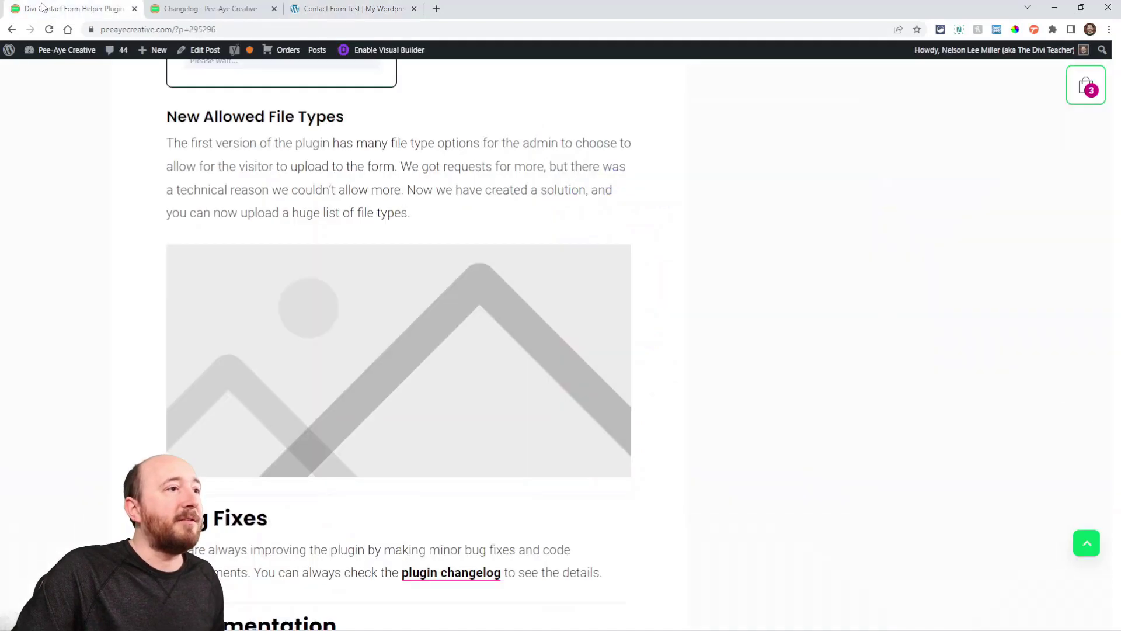
scroll(374, 340, up, 2)
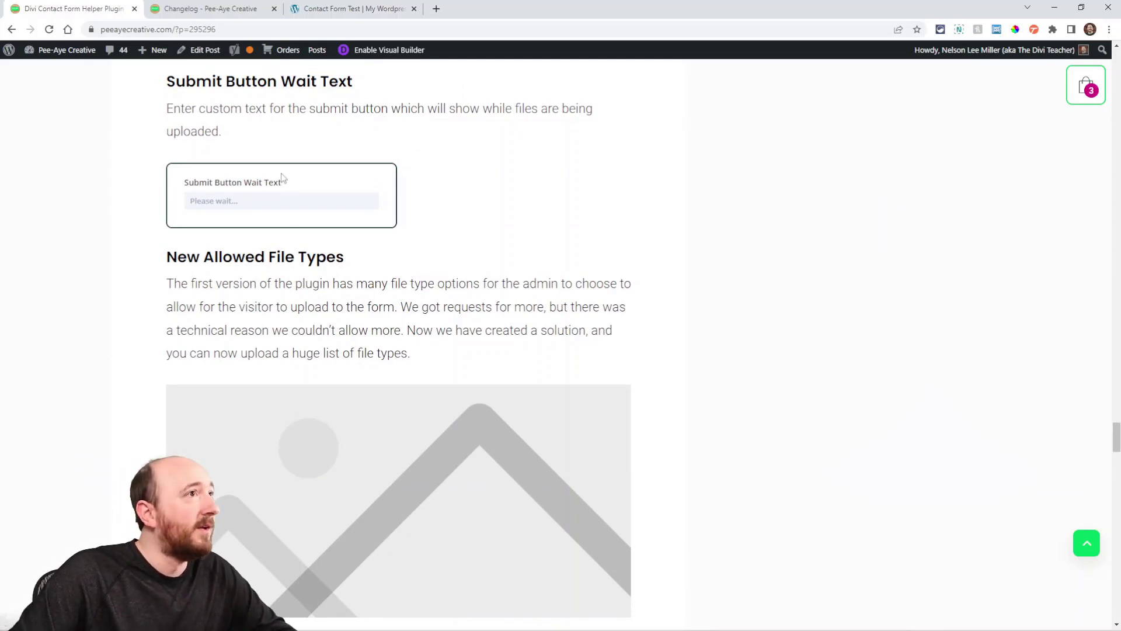
click(195, 10)
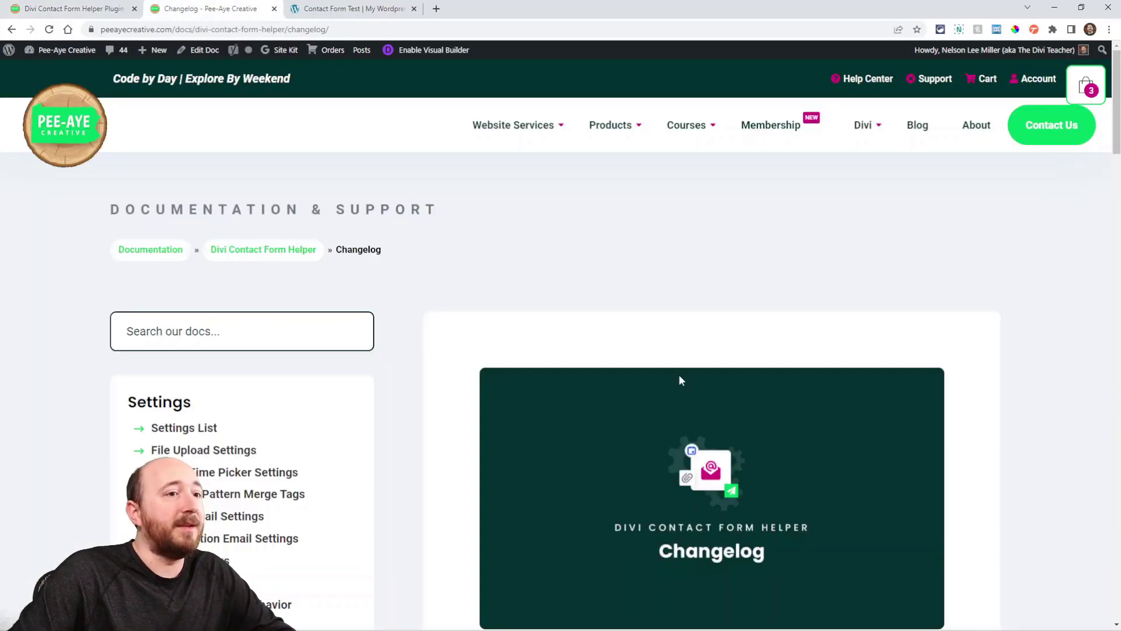
scroll(456, 318, down, 4)
scroll(455, 318, down, 6)
scroll(456, 318, down, 3)
scroll(534, 180, down, 1)
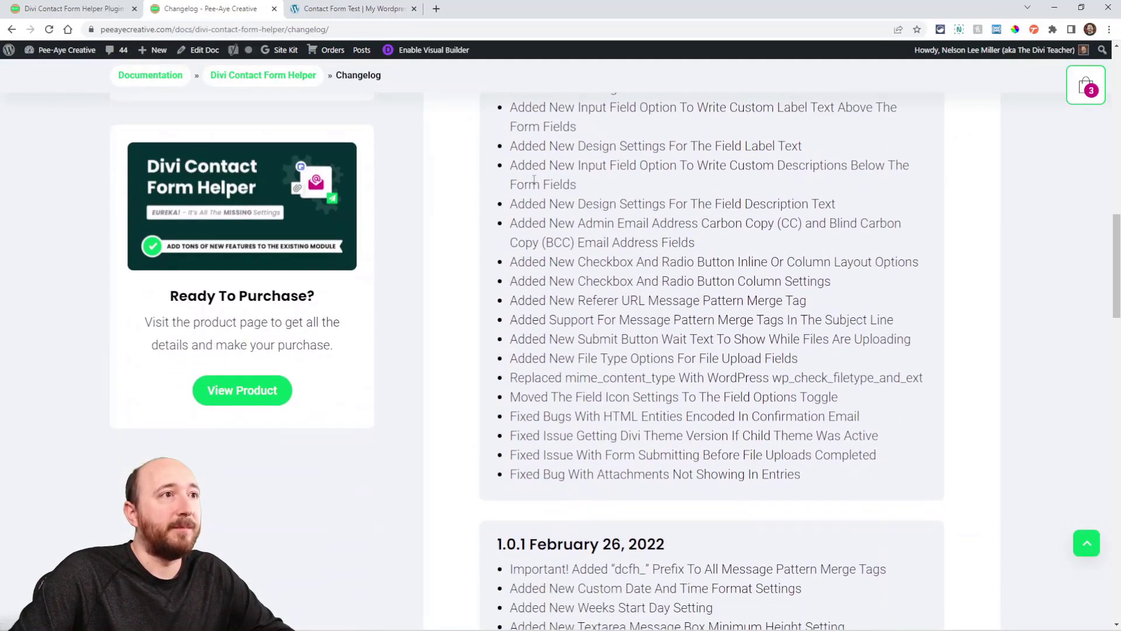
scroll(534, 180, up, 1)
drag(519, 171, 822, 575)
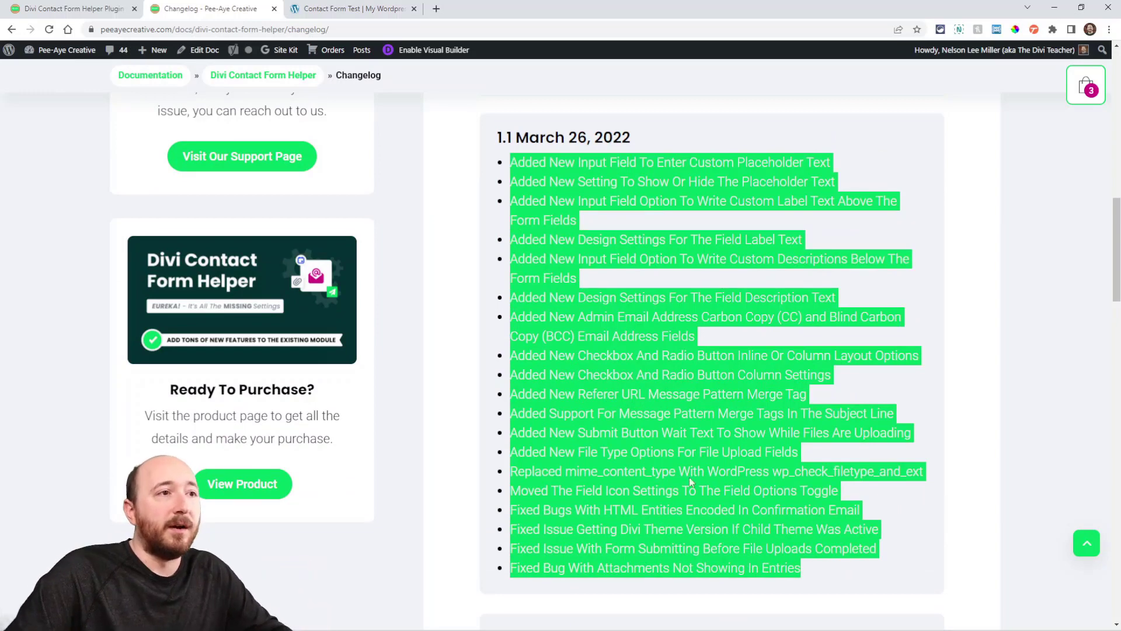
click(820, 574)
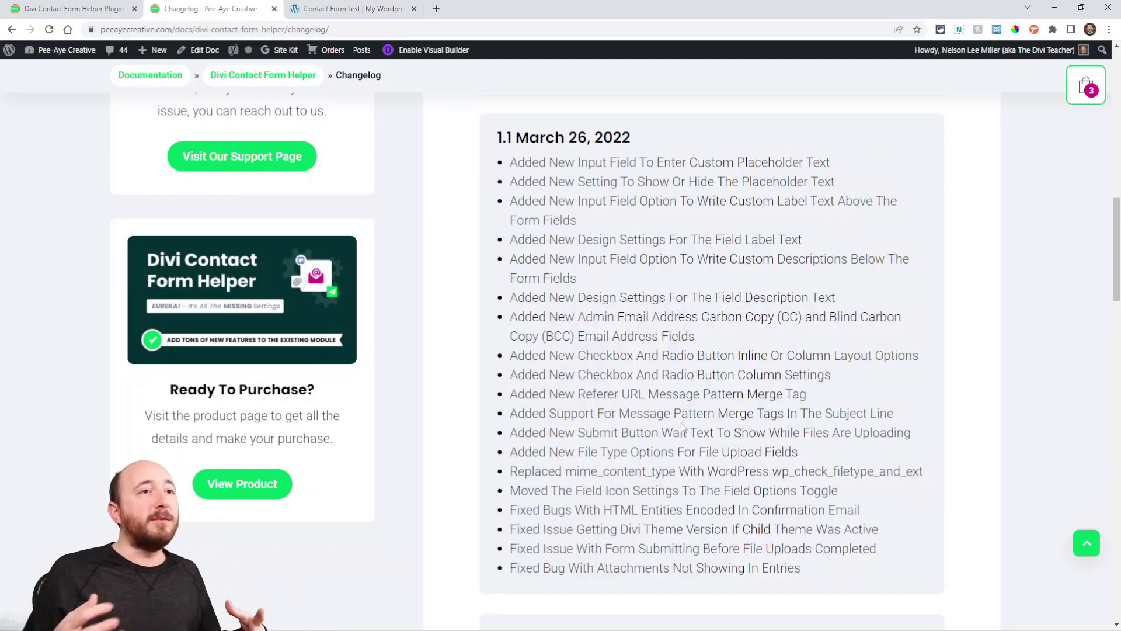